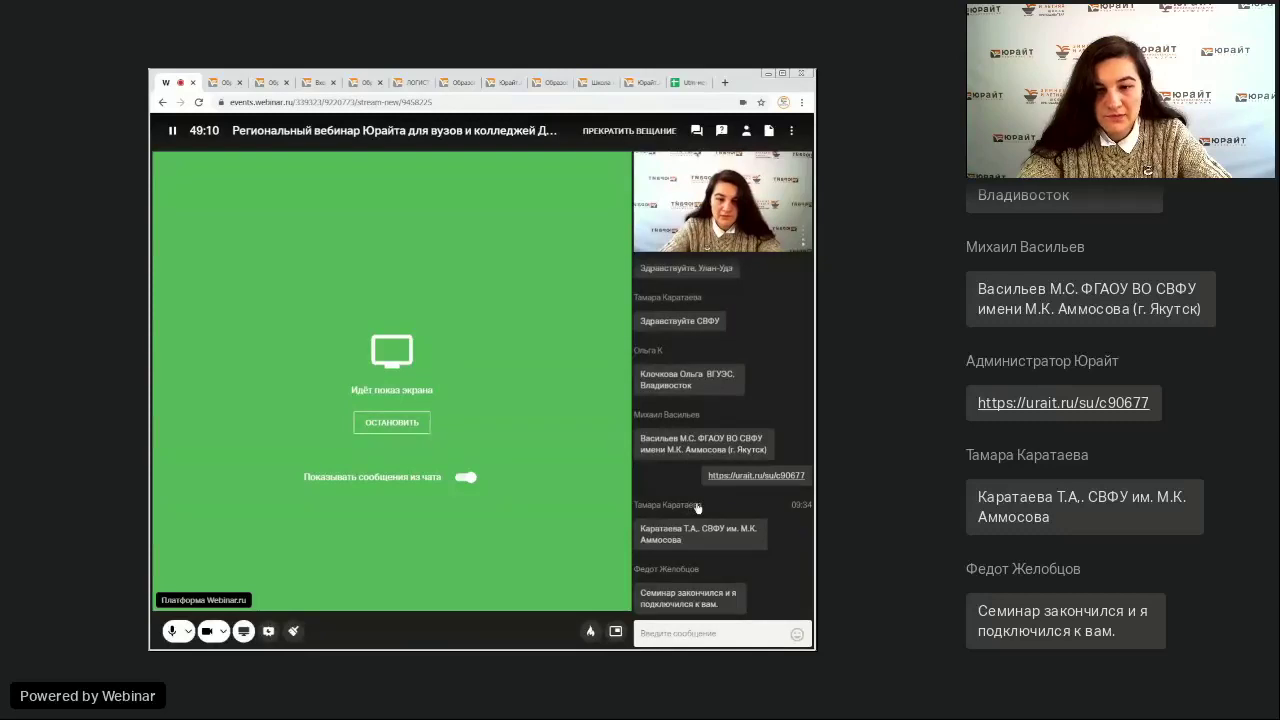
- Check the webinar's participant list and return to the chat
{"action": "left_click", "coordinate": [747, 131]}
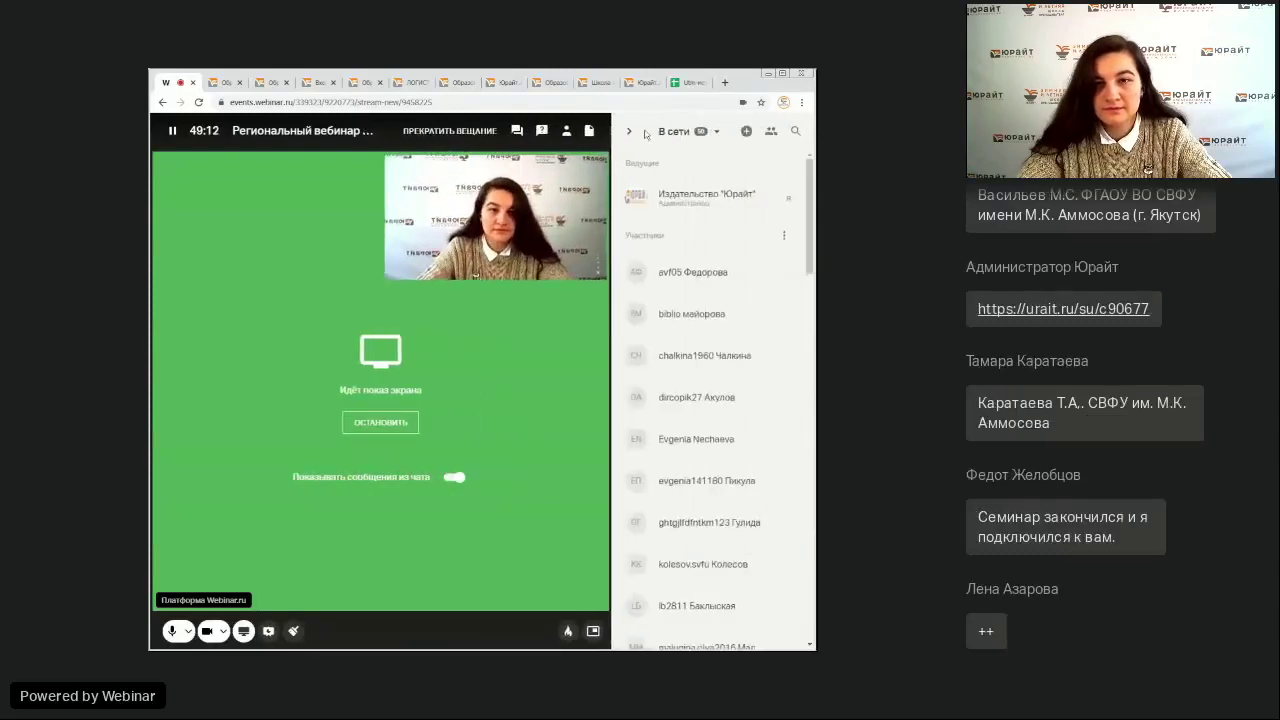
{"action": "left_click", "coordinate": [697, 131]}
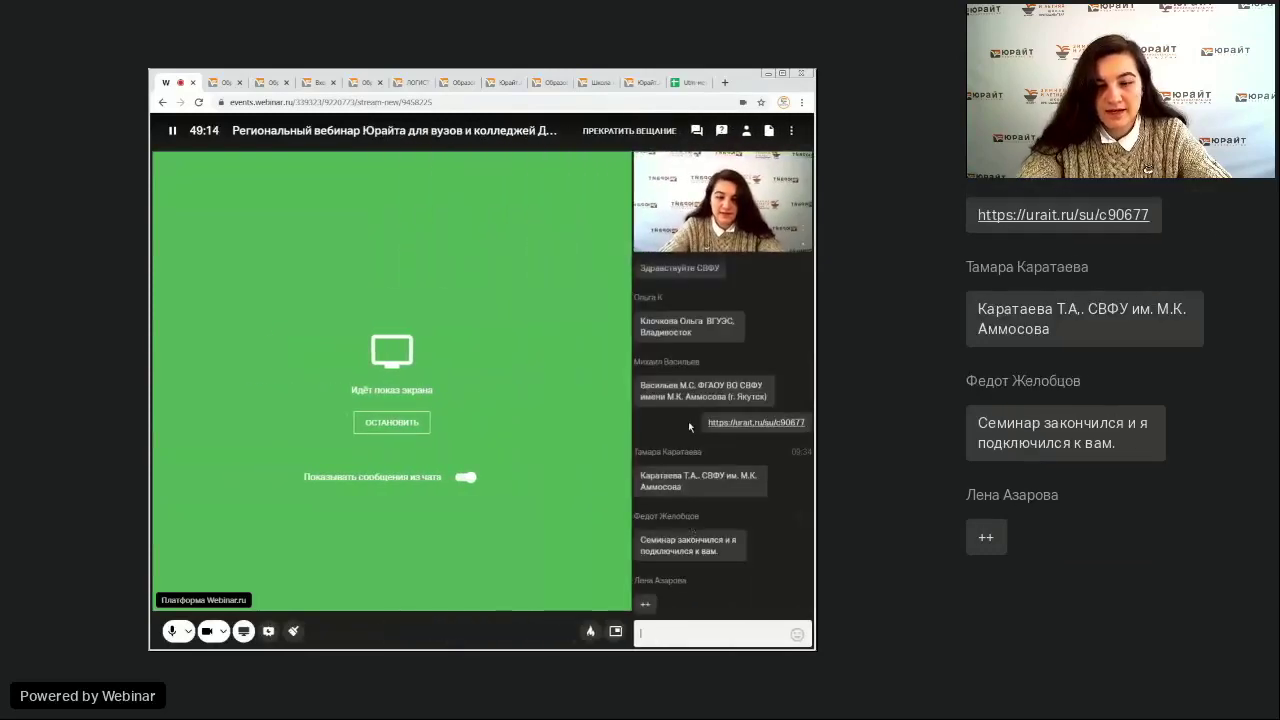
- Close the catalogue video page and run an advanced search on the Юрайт site for courses whose name starts with "математика"
{"action": "left_click", "coordinate": [366, 83]}
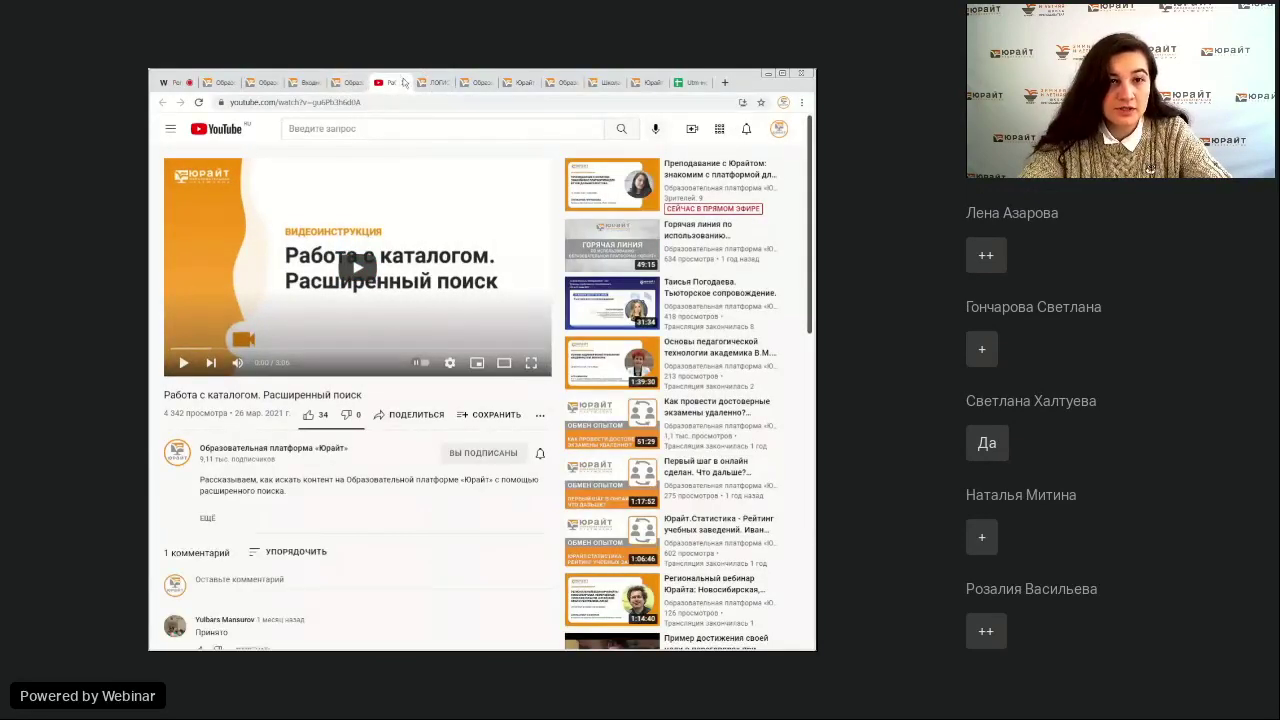
{"action": "left_click", "coordinate": [402, 83]}
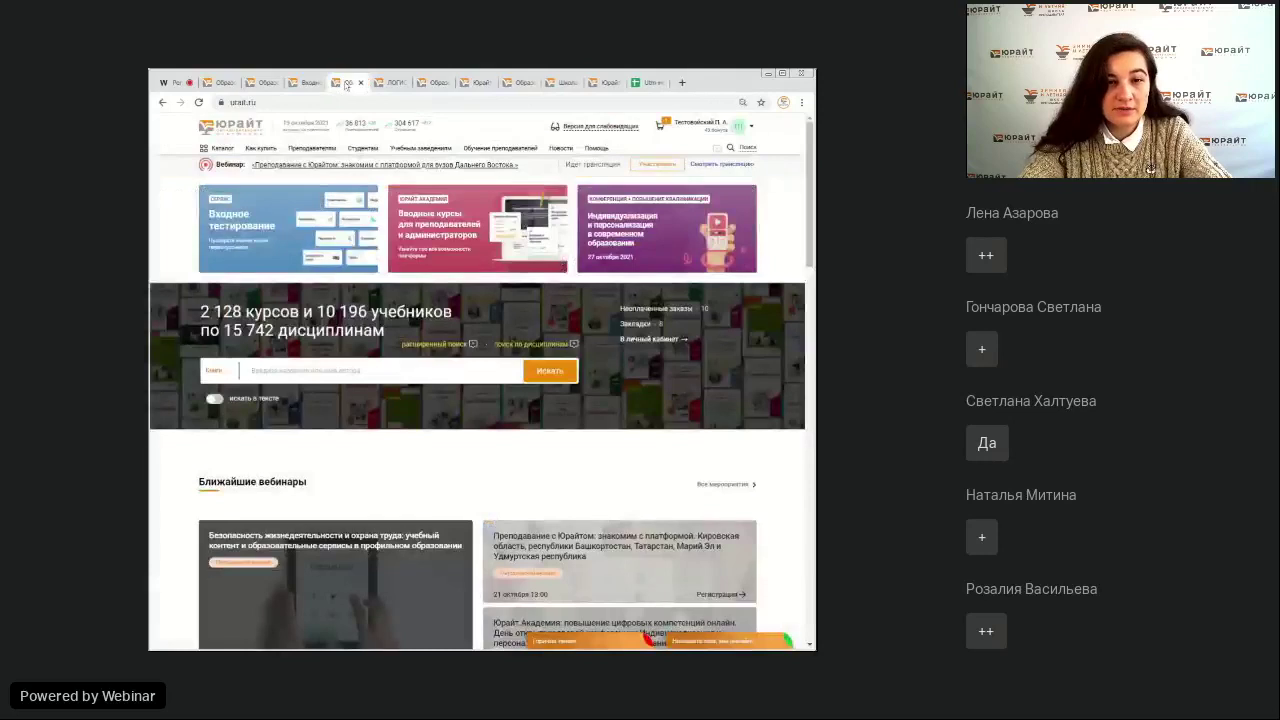
{"action": "left_click", "coordinate": [432, 345]}
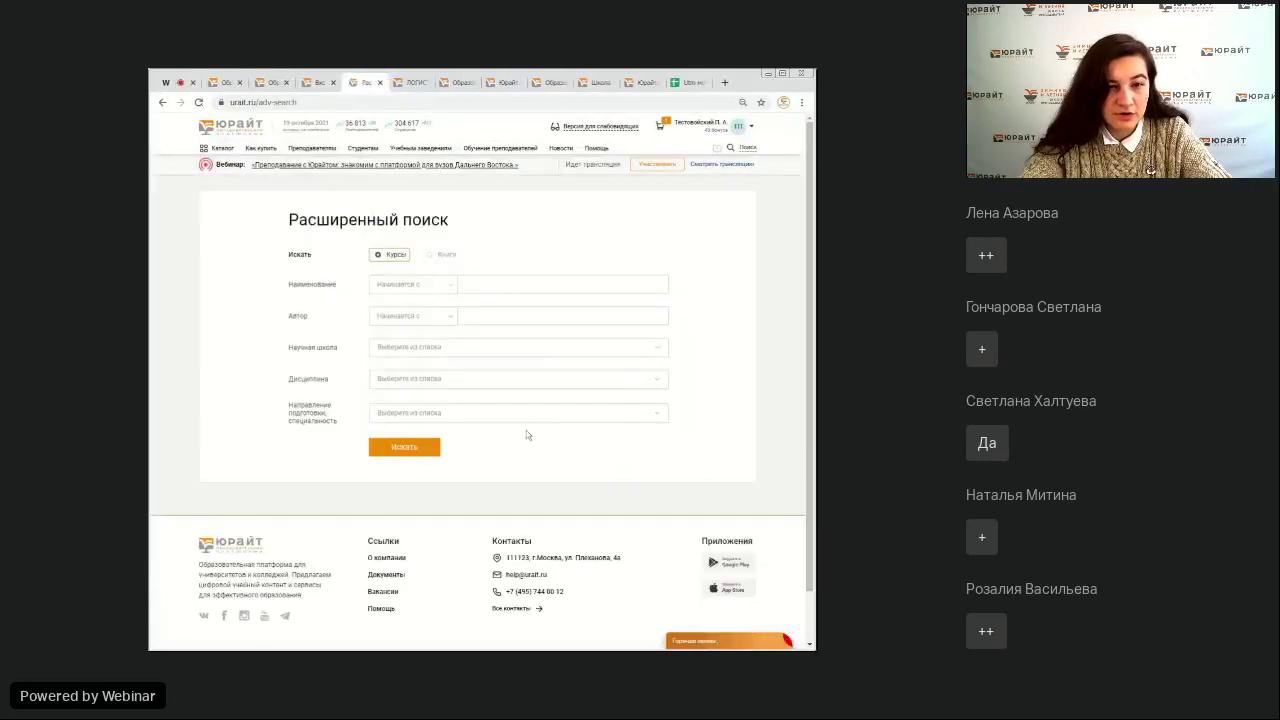
{"action": "left_click", "coordinate": [480, 284]}
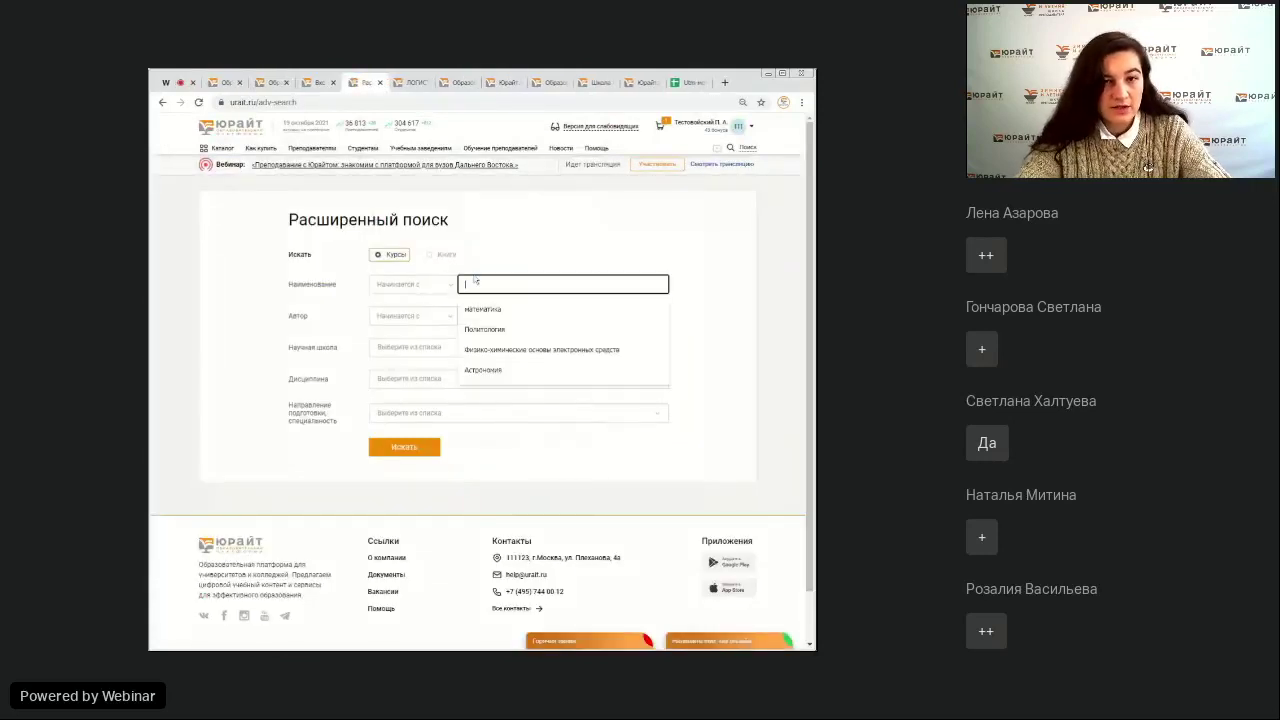
{"action": "left_click", "coordinate": [515, 319]}
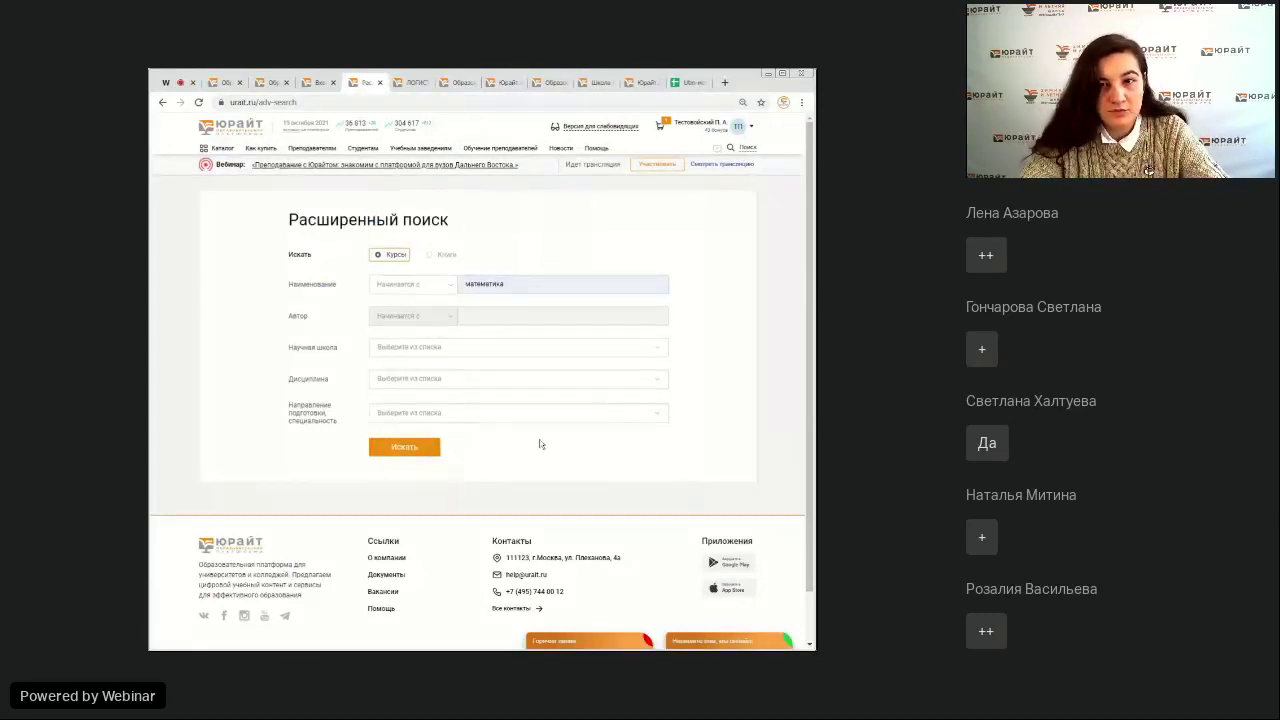
{"action": "left_click", "coordinate": [411, 450]}
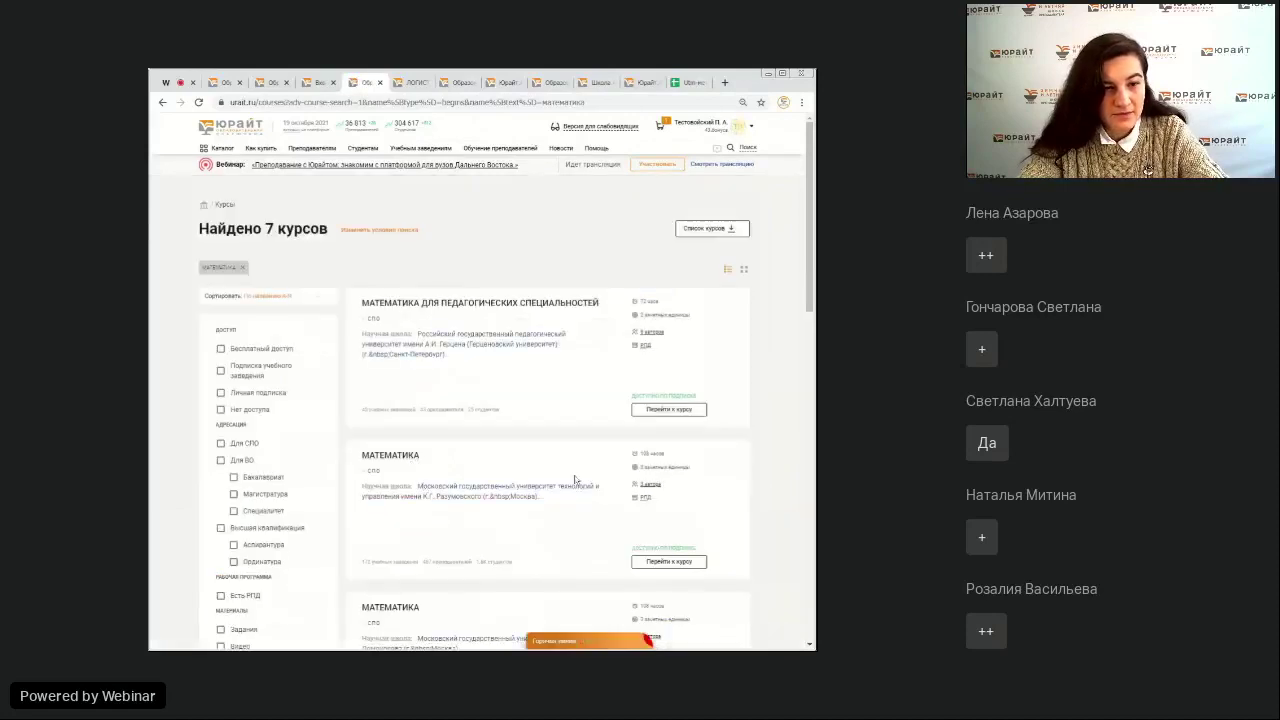
- Examine the filter options and the course entries in the search results
{"action": "scroll", "coordinate": [511, 451], "scroll_direction": "down", "scroll_amount": 3}
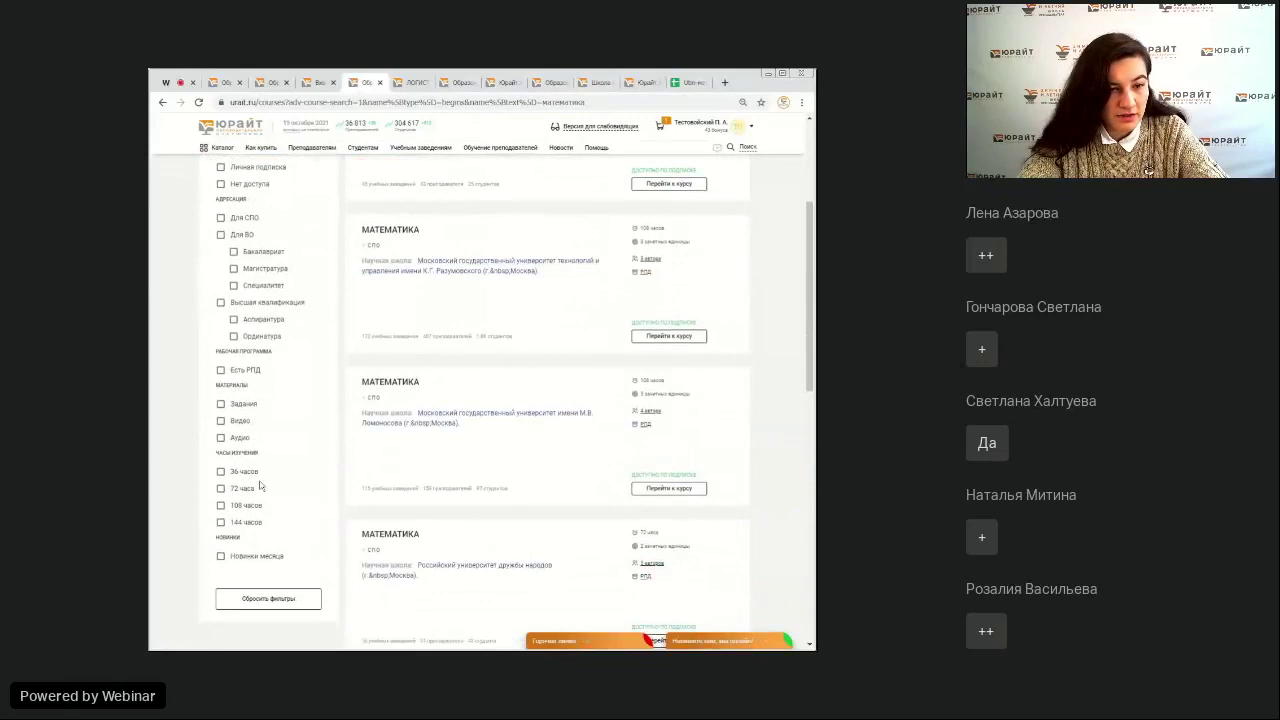
{"action": "scroll", "coordinate": [260, 485], "scroll_direction": "up", "scroll_amount": 2}
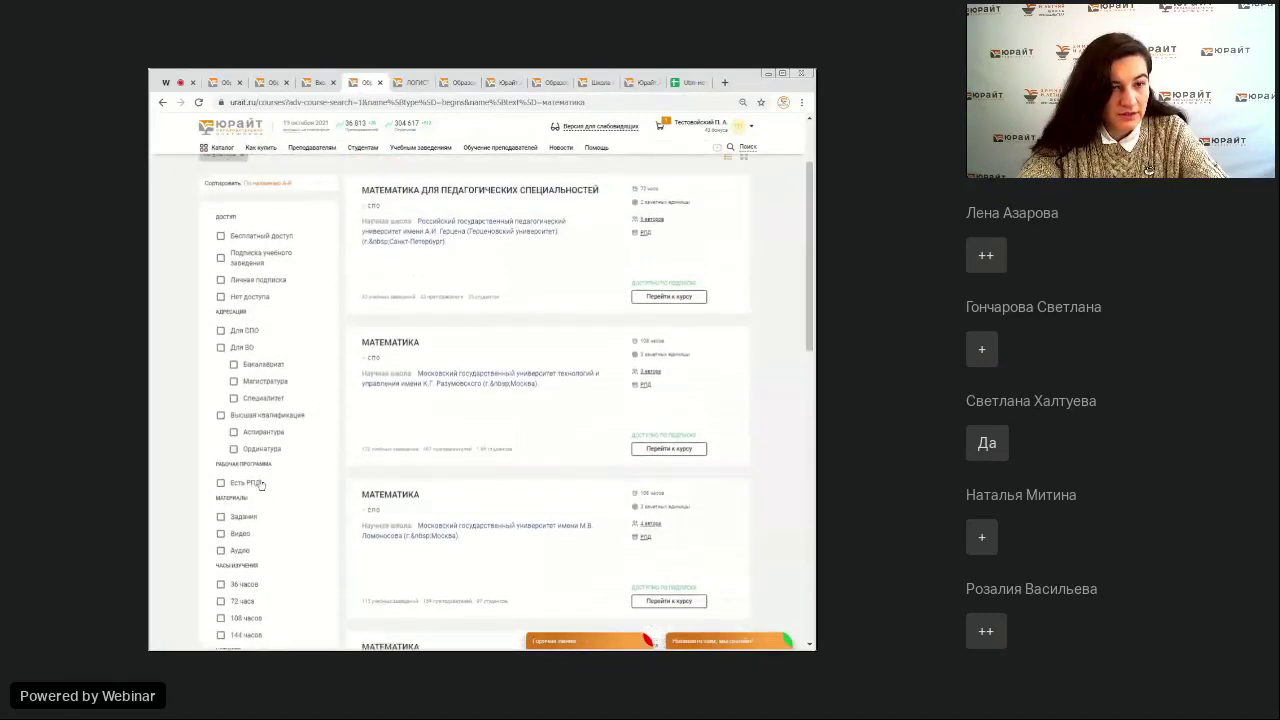
{"action": "scroll", "coordinate": [260, 485], "scroll_direction": "up", "scroll_amount": 1}
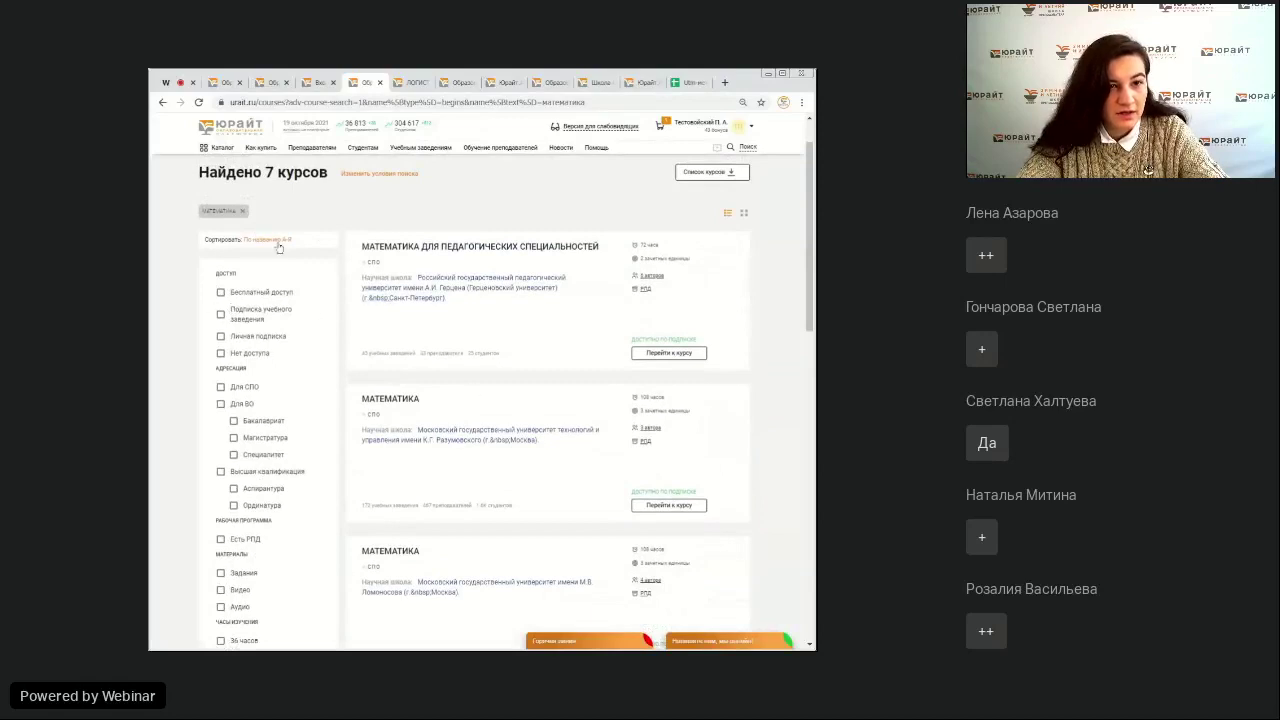
{"action": "scroll", "coordinate": [639, 465], "scroll_direction": "up", "scroll_amount": 1}
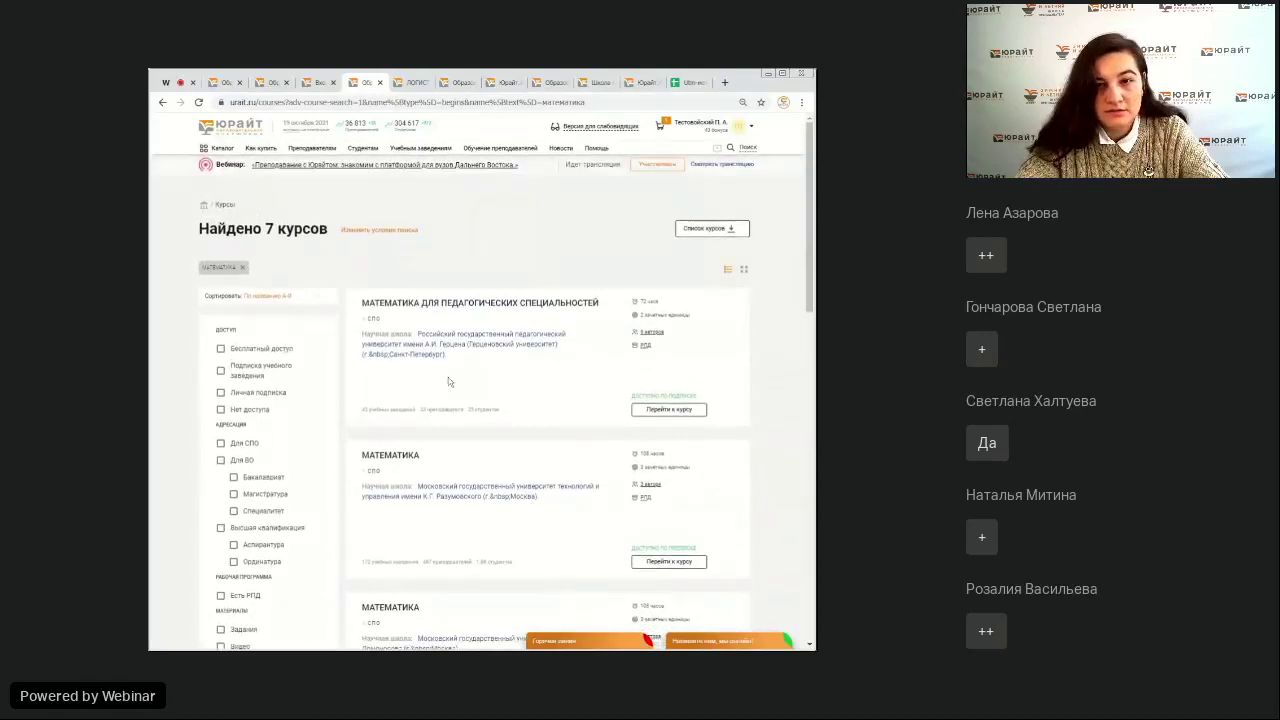
{"action": "scroll", "coordinate": [305, 415], "scroll_direction": "down", "scroll_amount": 5}
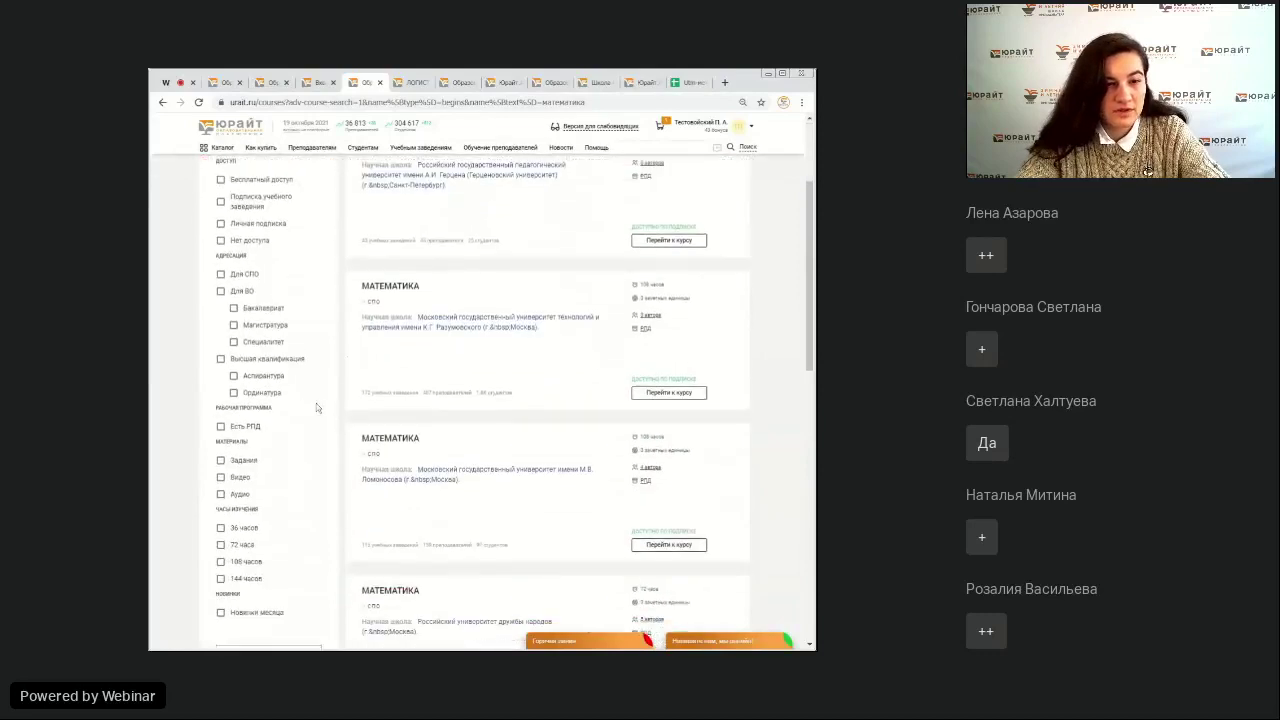
{"action": "scroll", "coordinate": [270, 418], "scroll_direction": "up", "scroll_amount": 4}
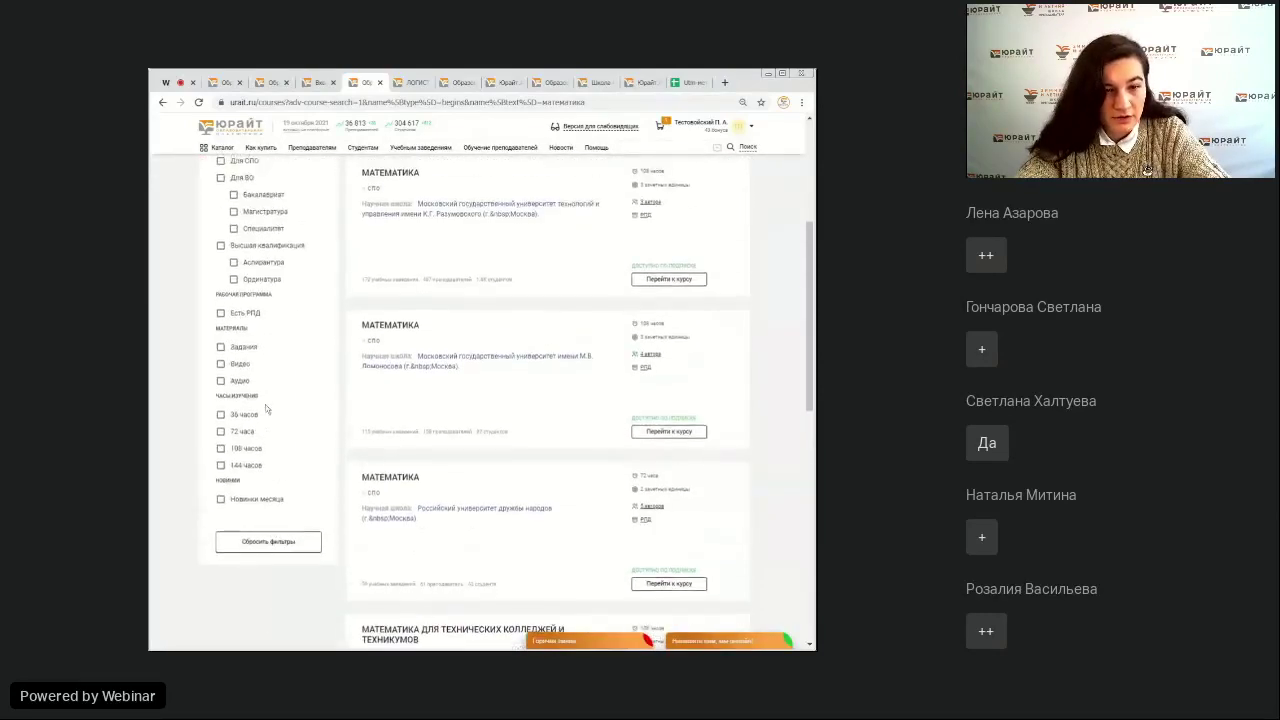
{"action": "scroll", "coordinate": [263, 431], "scroll_direction": "up", "scroll_amount": 2}
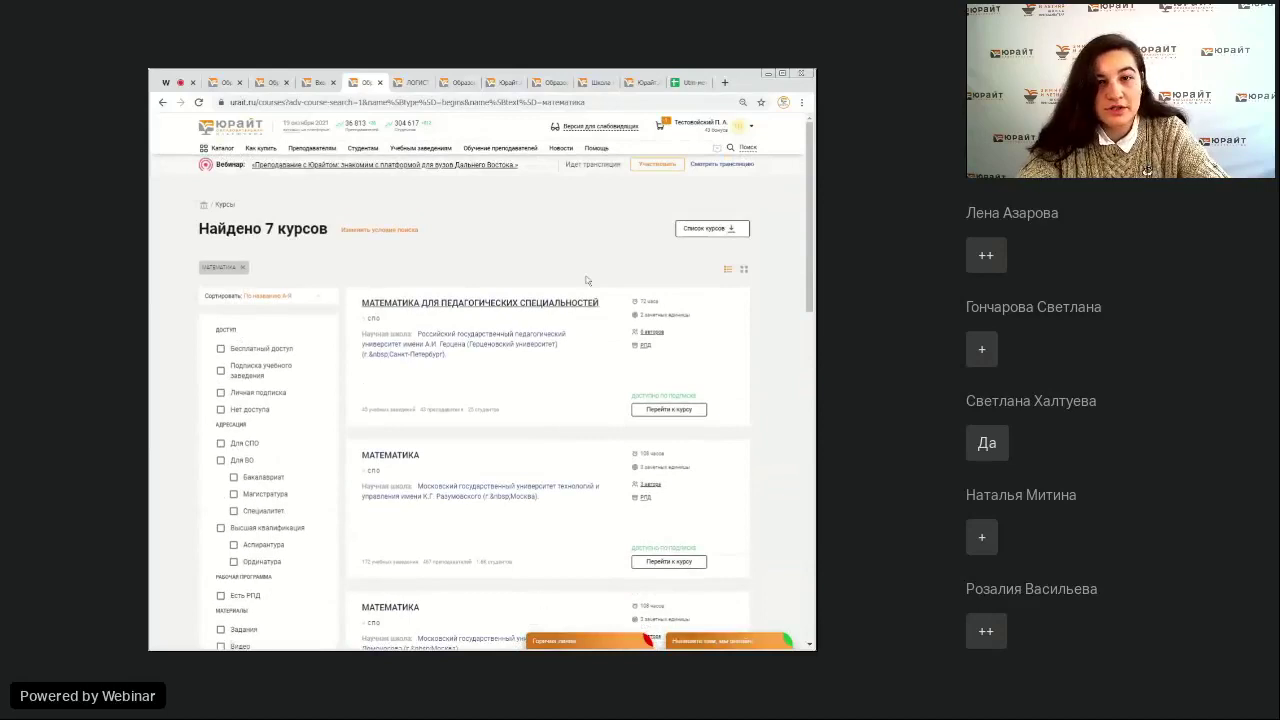
- Look over the sections offered in the account menu and close it
{"action": "left_click", "coordinate": [750, 128]}
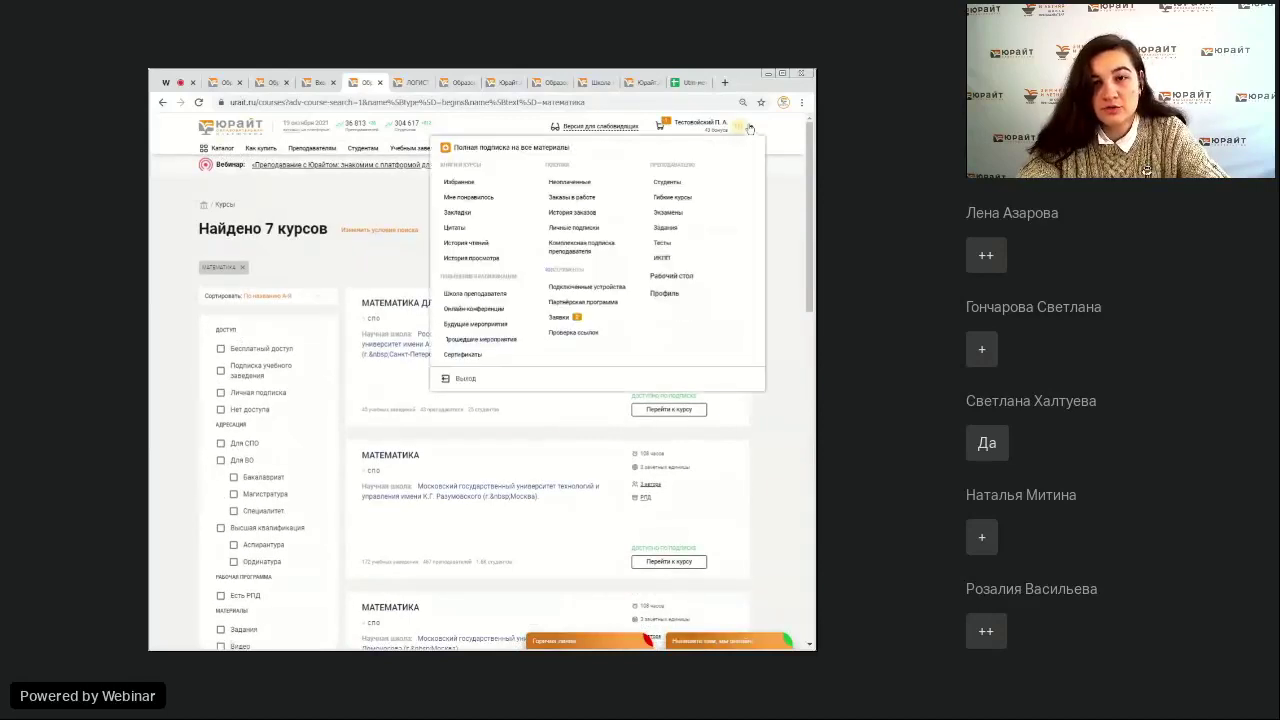
{"action": "left_click", "coordinate": [376, 198]}
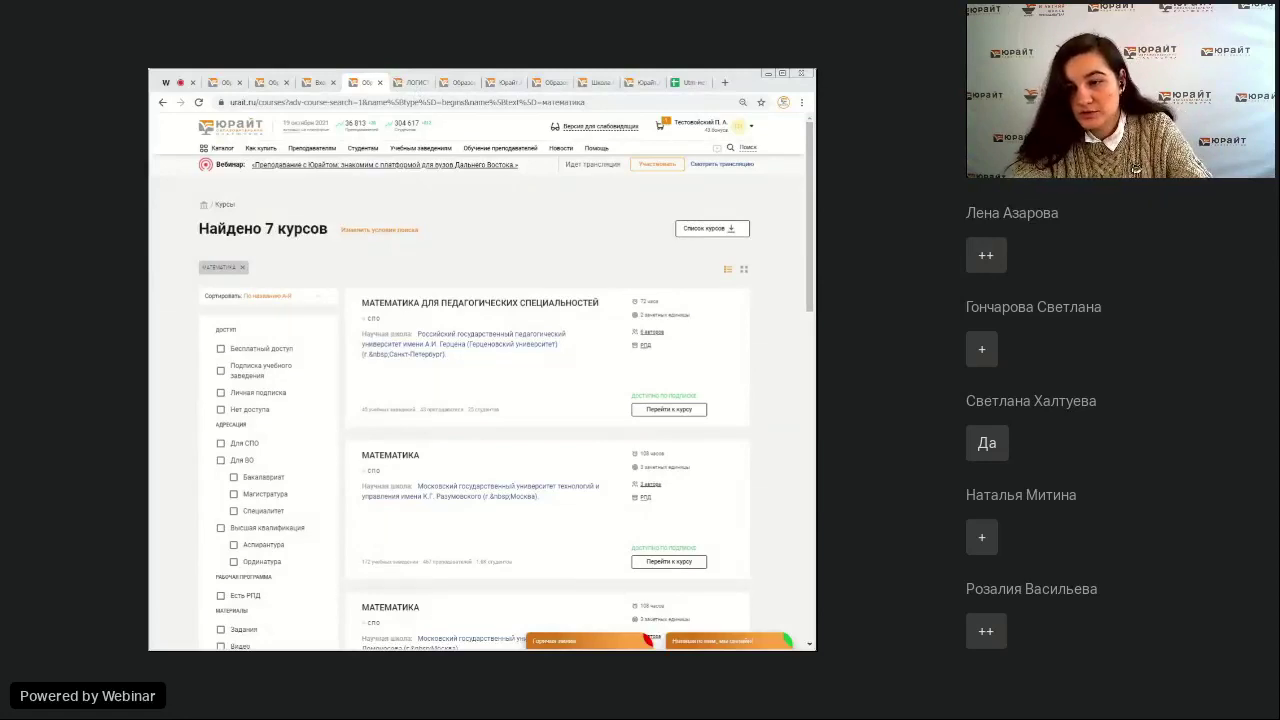
{"action": "left_click", "coordinate": [172, 82]}
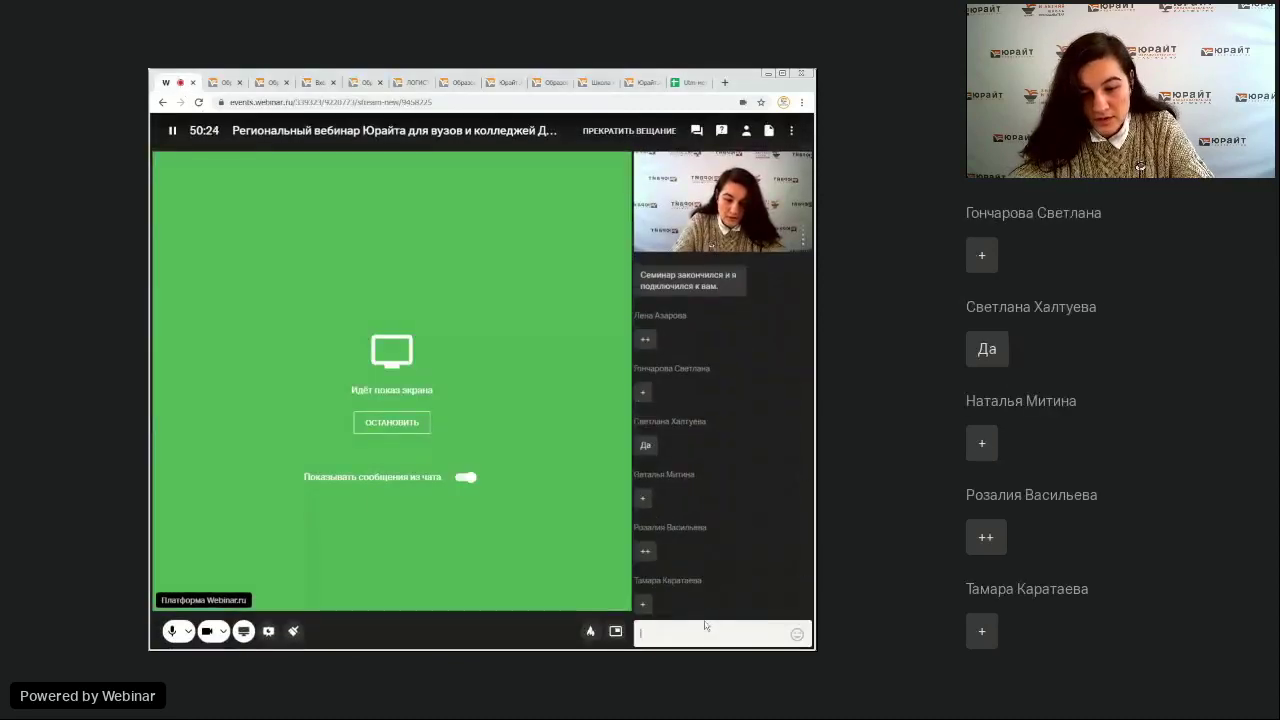
{"action": "type", "text": "https://urait.ru/su/db51f8"}
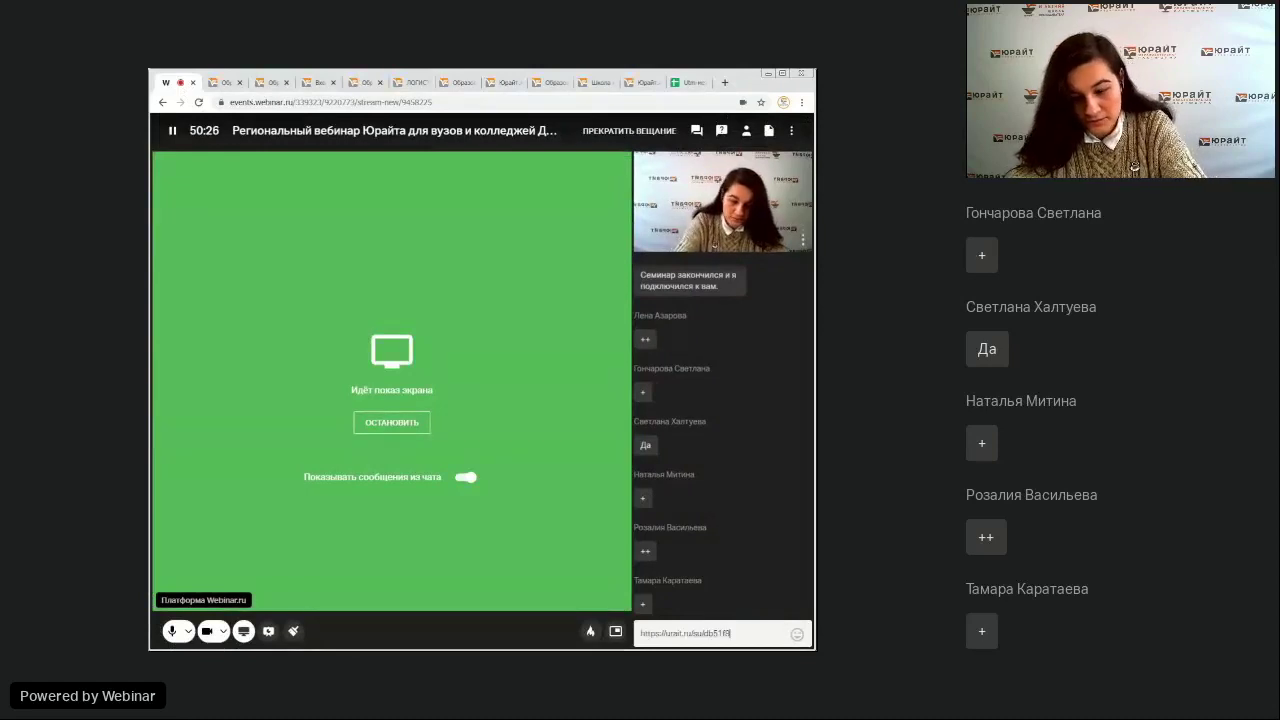
{"action": "key", "text": "Return"}
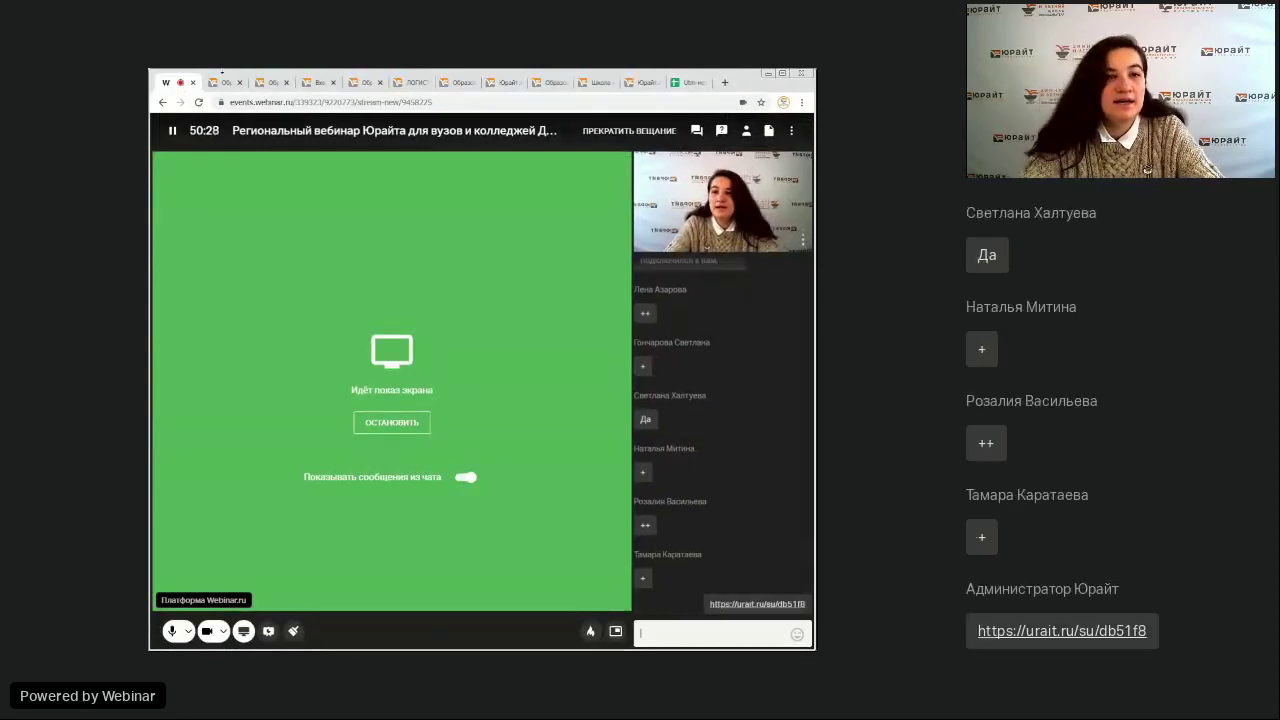
- In the open «Логистика» textbook, hide the tests, tasks and videos so that only lectures are displayed
{"action": "left_click", "coordinate": [409, 82]}
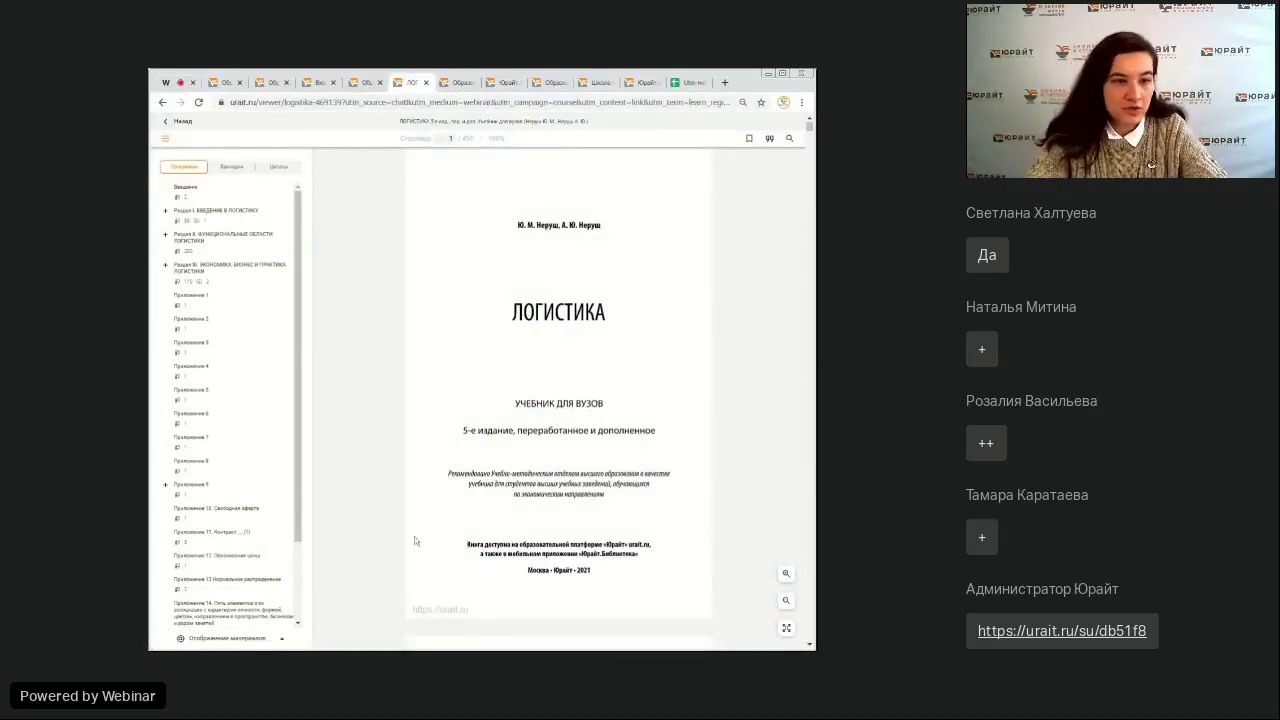
{"action": "left_click", "coordinate": [274, 640]}
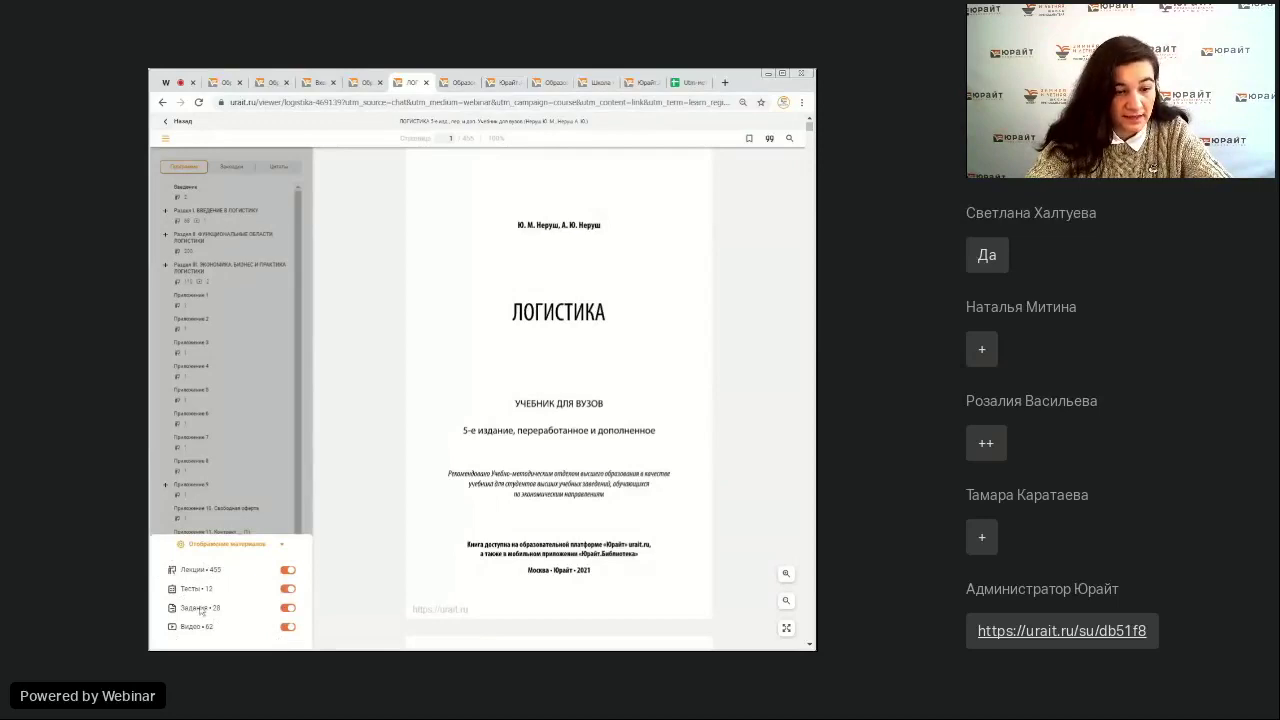
{"action": "left_click", "coordinate": [288, 627]}
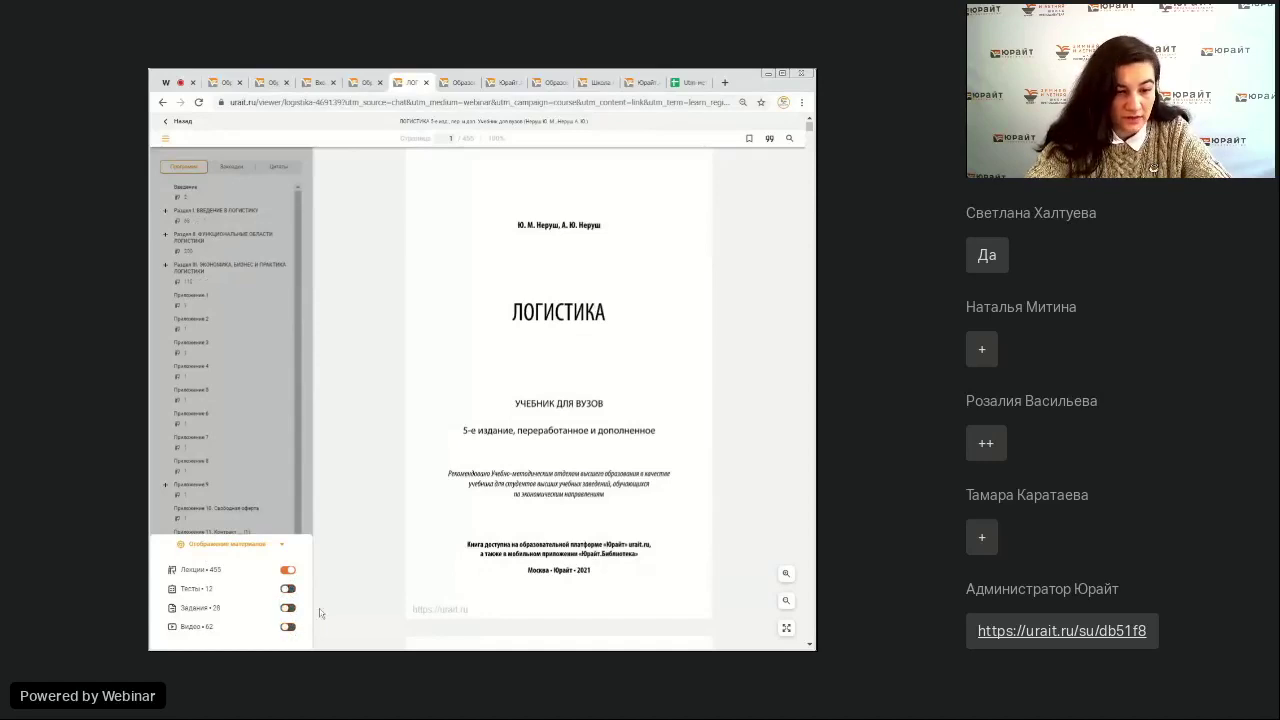
- Look through the textbook's table of contents and the lecture pages of its first topic
{"action": "scroll", "coordinate": [495, 480], "scroll_direction": "down", "scroll_amount": 10}
{"action": "scroll", "coordinate": [505, 488], "scroll_direction": "down", "scroll_amount": 15}
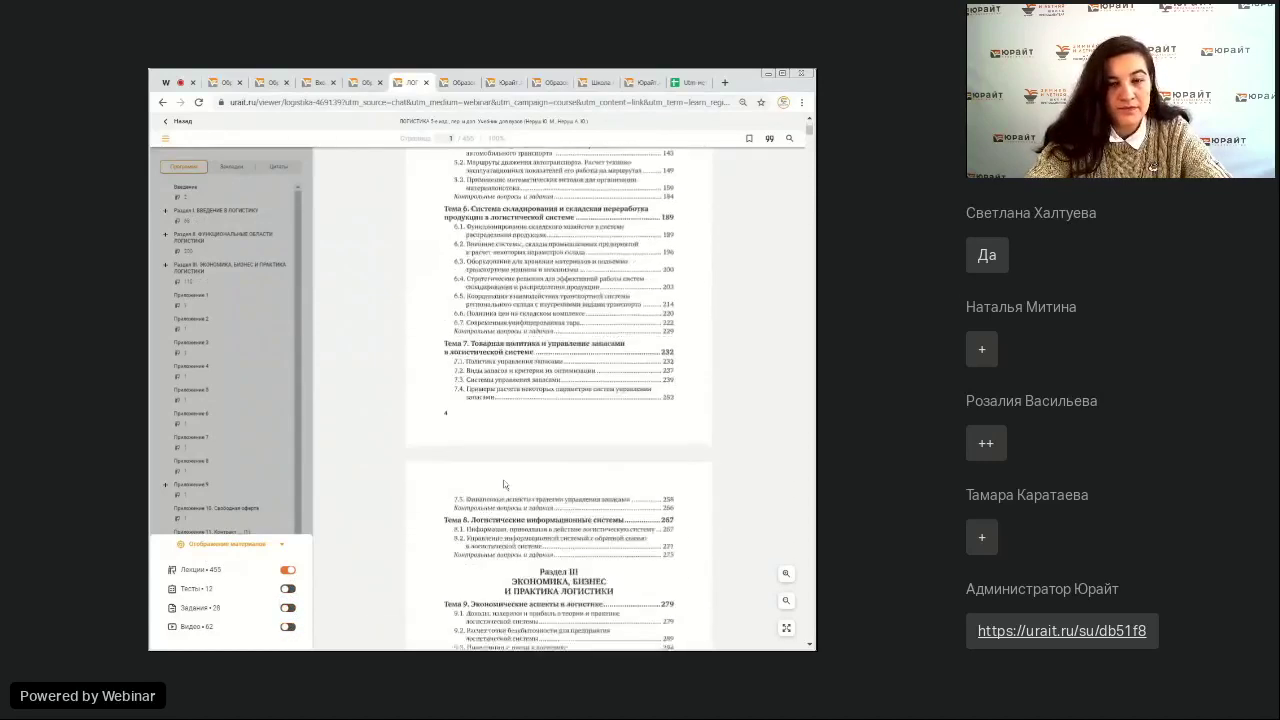
{"action": "scroll", "coordinate": [493, 491], "scroll_direction": "down", "scroll_amount": 5}
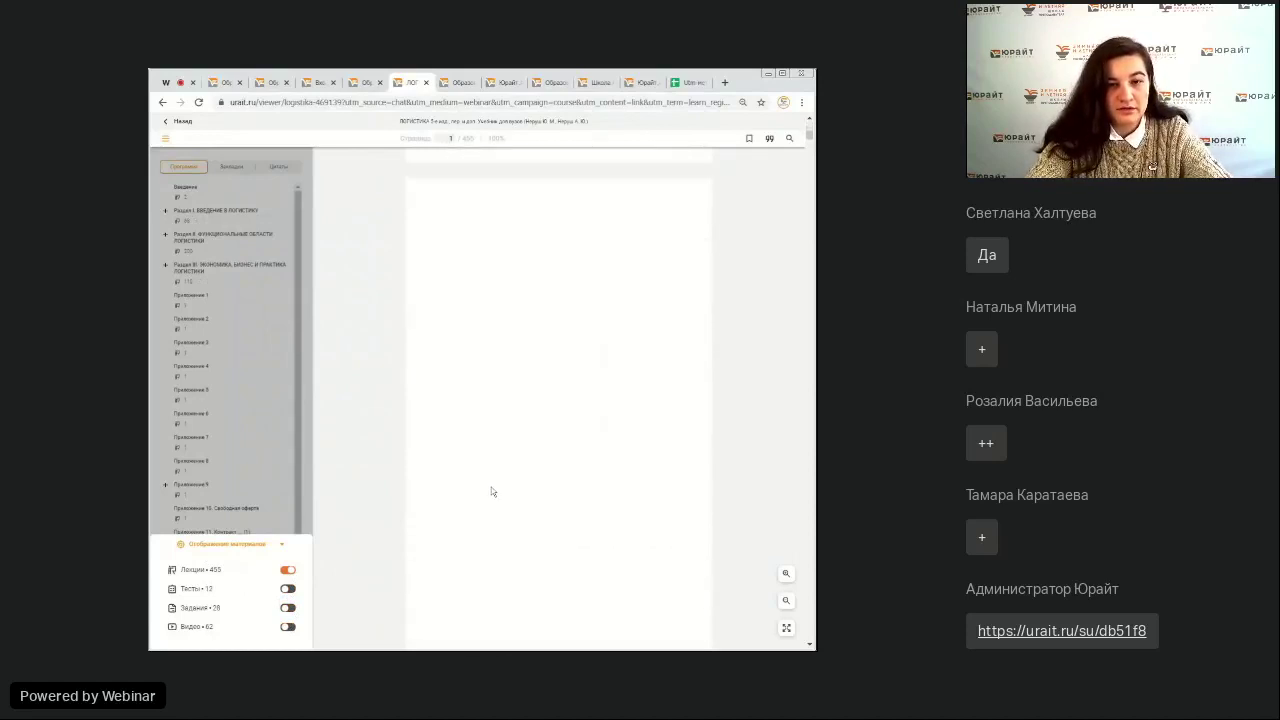
{"action": "scroll", "coordinate": [537, 391], "scroll_direction": "down", "scroll_amount": 5}
{"action": "scroll", "coordinate": [539, 394], "scroll_direction": "down", "scroll_amount": 5}
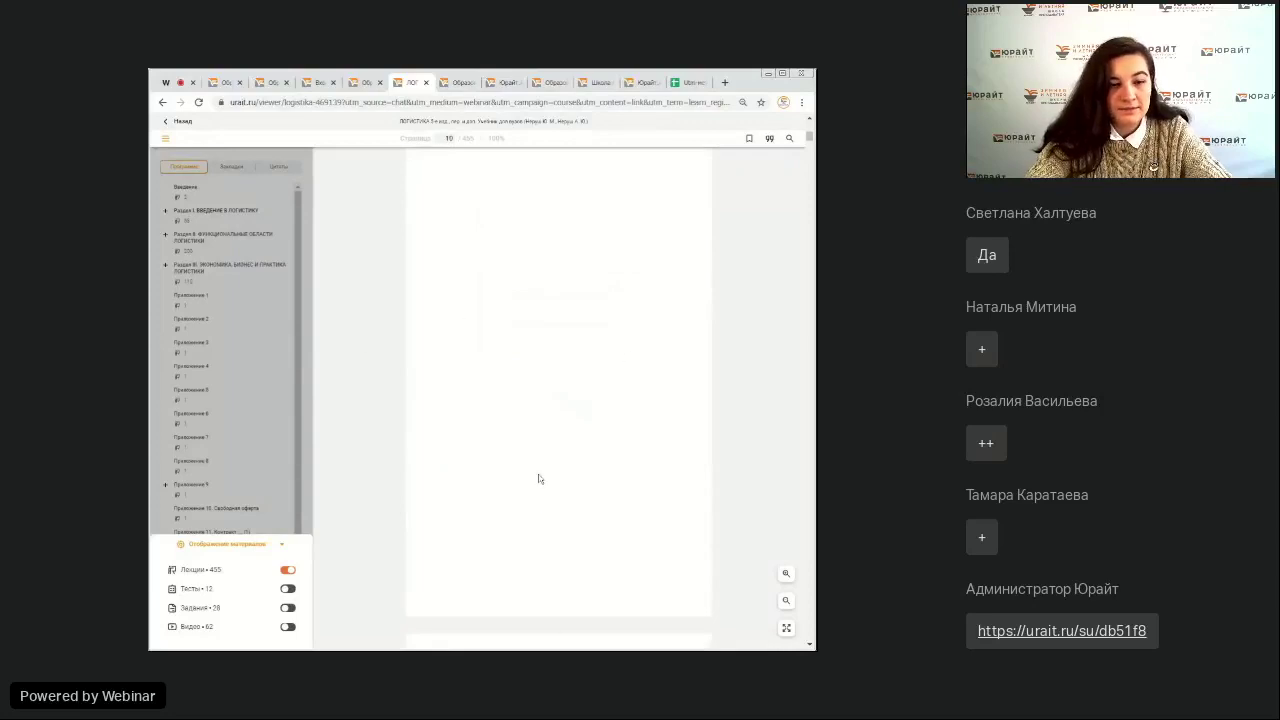
{"action": "scroll", "coordinate": [547, 454], "scroll_direction": "down", "scroll_amount": 10}
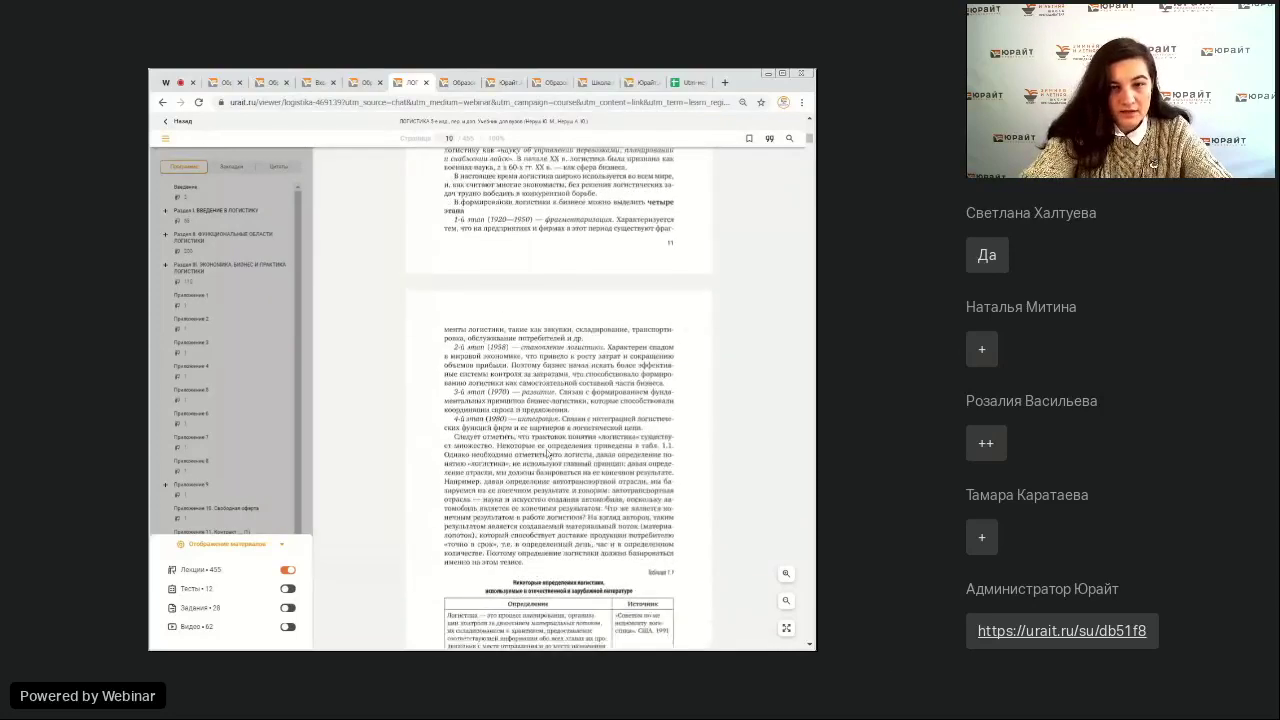
{"action": "scroll", "coordinate": [556, 447], "scroll_direction": "down", "scroll_amount": 5}
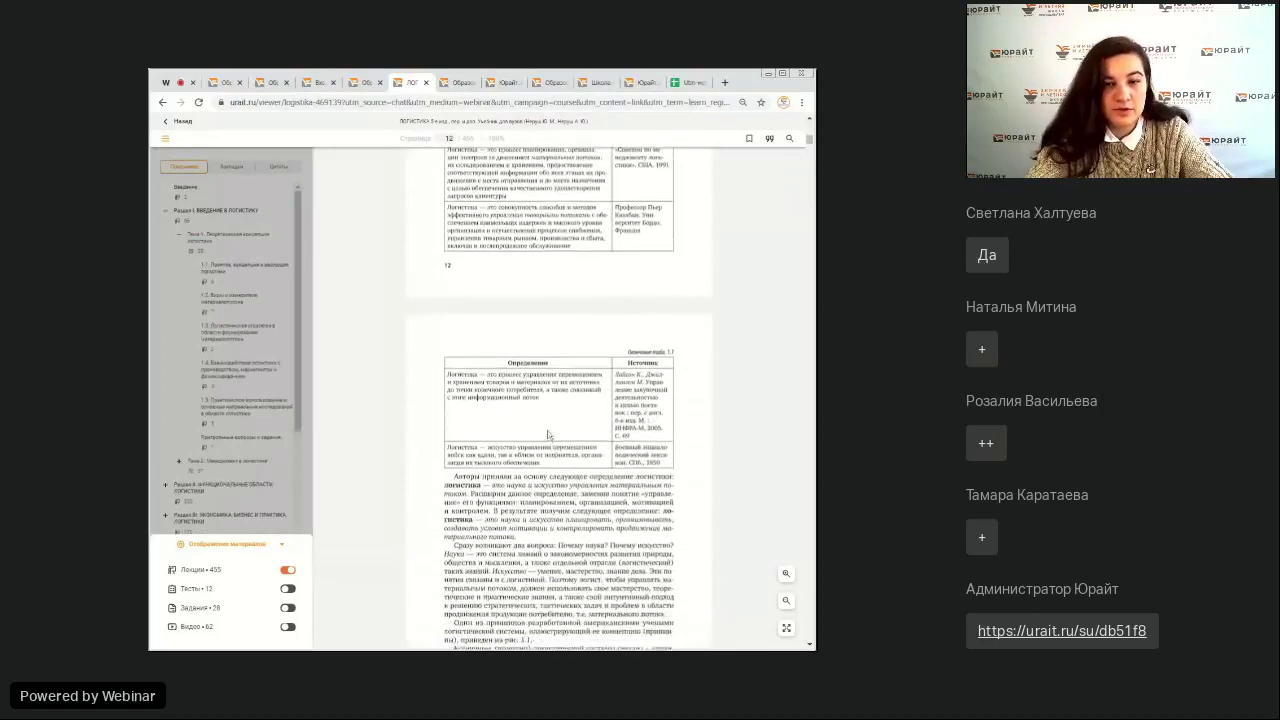
- Turn on the display of tests and hide the lectures, and go to the beginning of the test list
{"action": "left_click", "coordinate": [287, 589]}
{"action": "scroll", "coordinate": [467, 449], "scroll_direction": "down", "scroll_amount": 10}
{"action": "scroll", "coordinate": [467, 449], "scroll_direction": "down", "scroll_amount": 10}
{"action": "scroll", "coordinate": [462, 450], "scroll_direction": "down", "scroll_amount": 5}
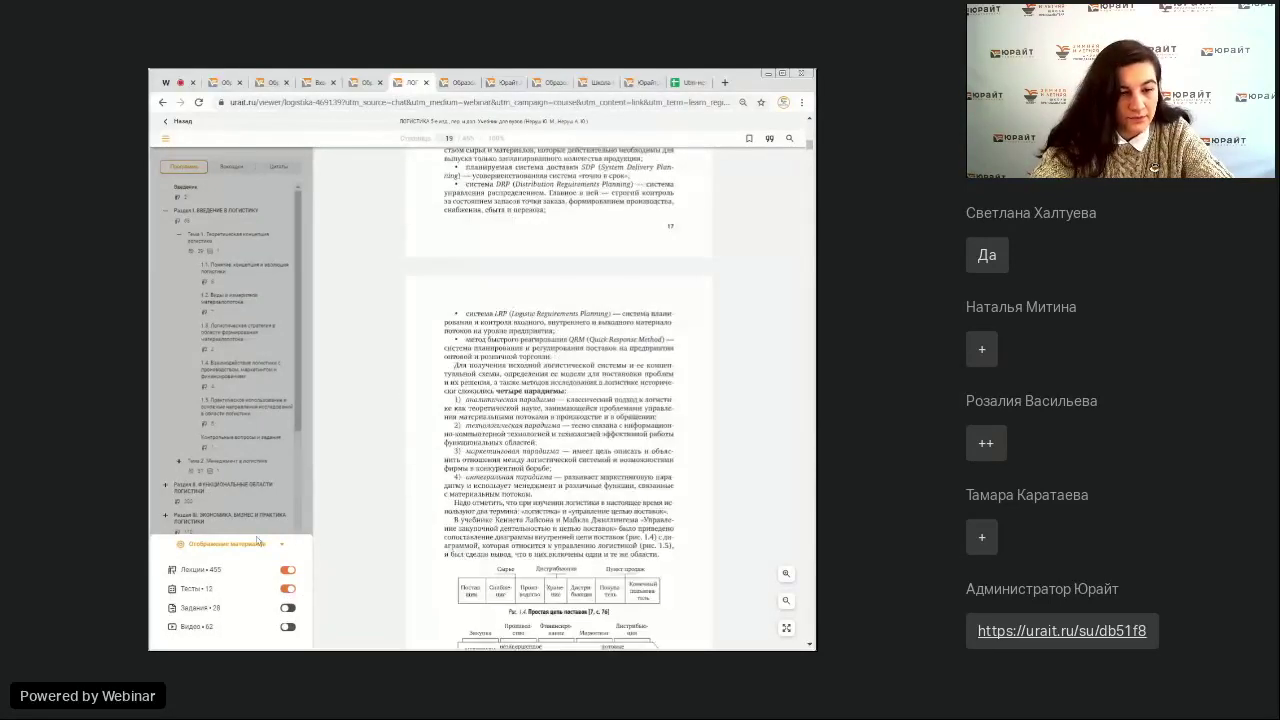
{"action": "left_click", "coordinate": [287, 569]}
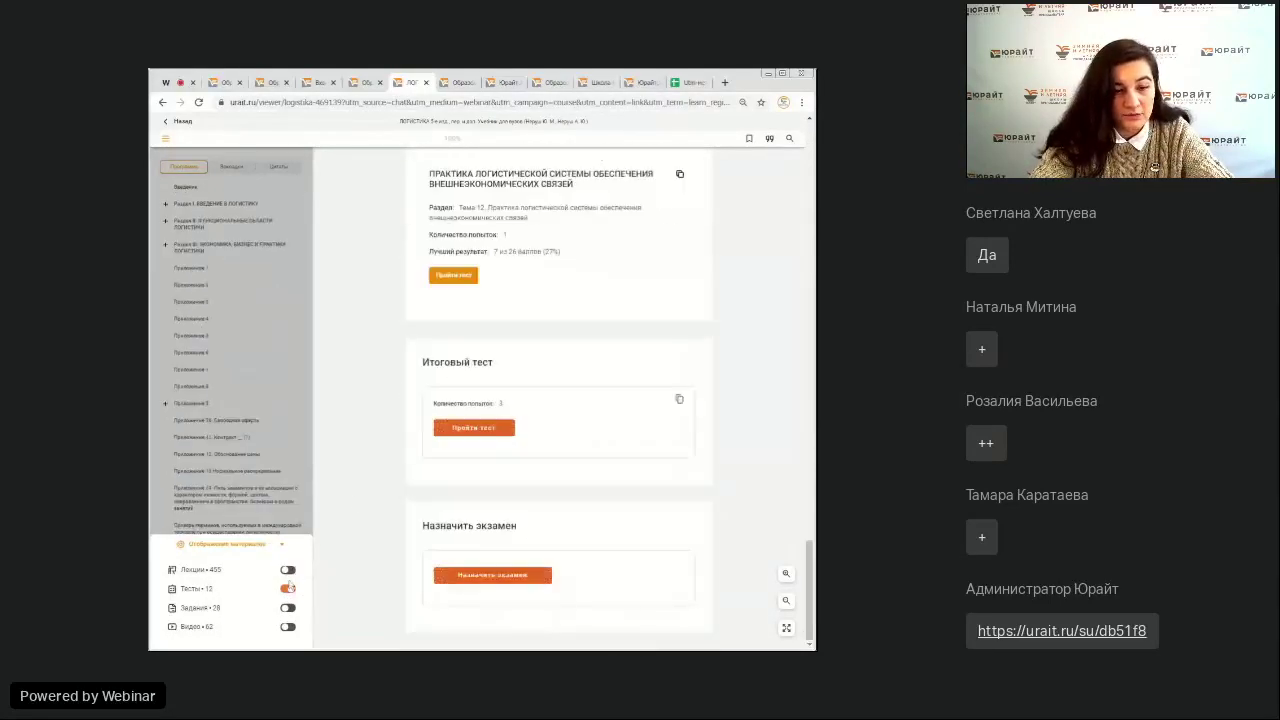
{"action": "scroll", "coordinate": [536, 415], "scroll_direction": "up", "scroll_amount": 5}
{"action": "scroll", "coordinate": [547, 388], "scroll_direction": "up", "scroll_amount": 15}
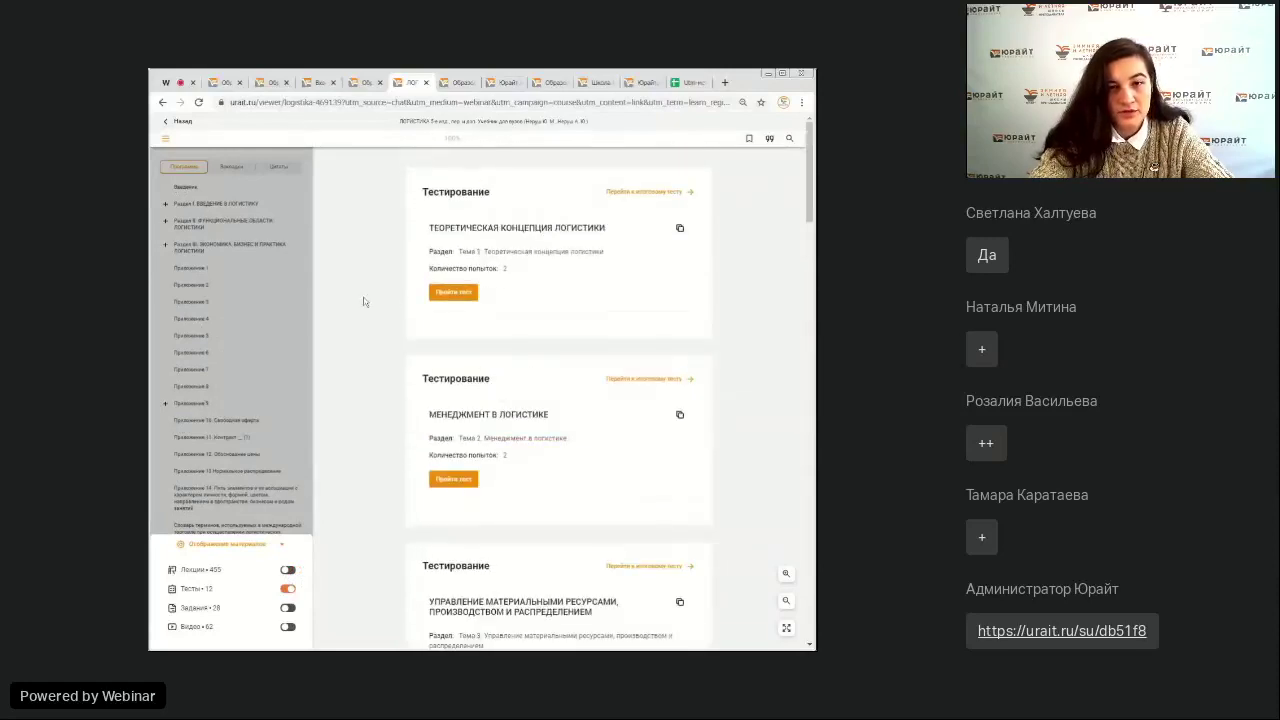
- Open the test «Теоретическая концепция логистики» and look through its questions
{"action": "left_click", "coordinate": [680, 229]}
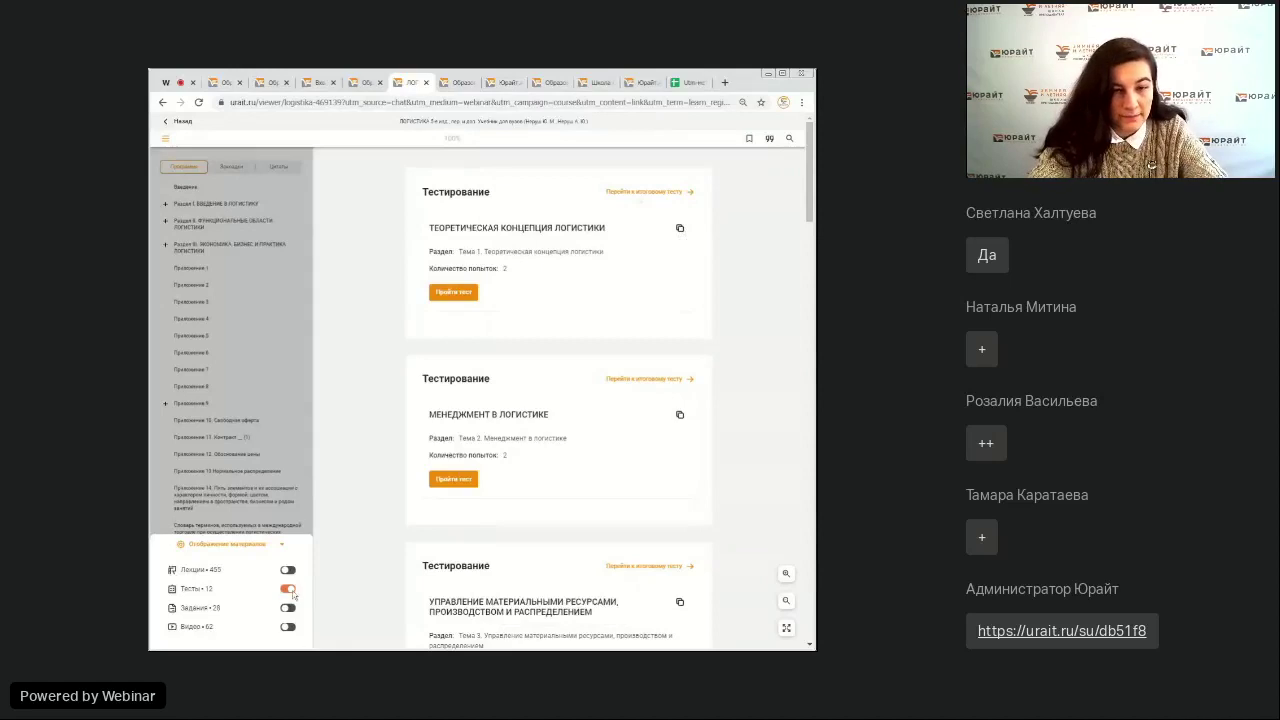
{"action": "left_click", "coordinate": [453, 292]}
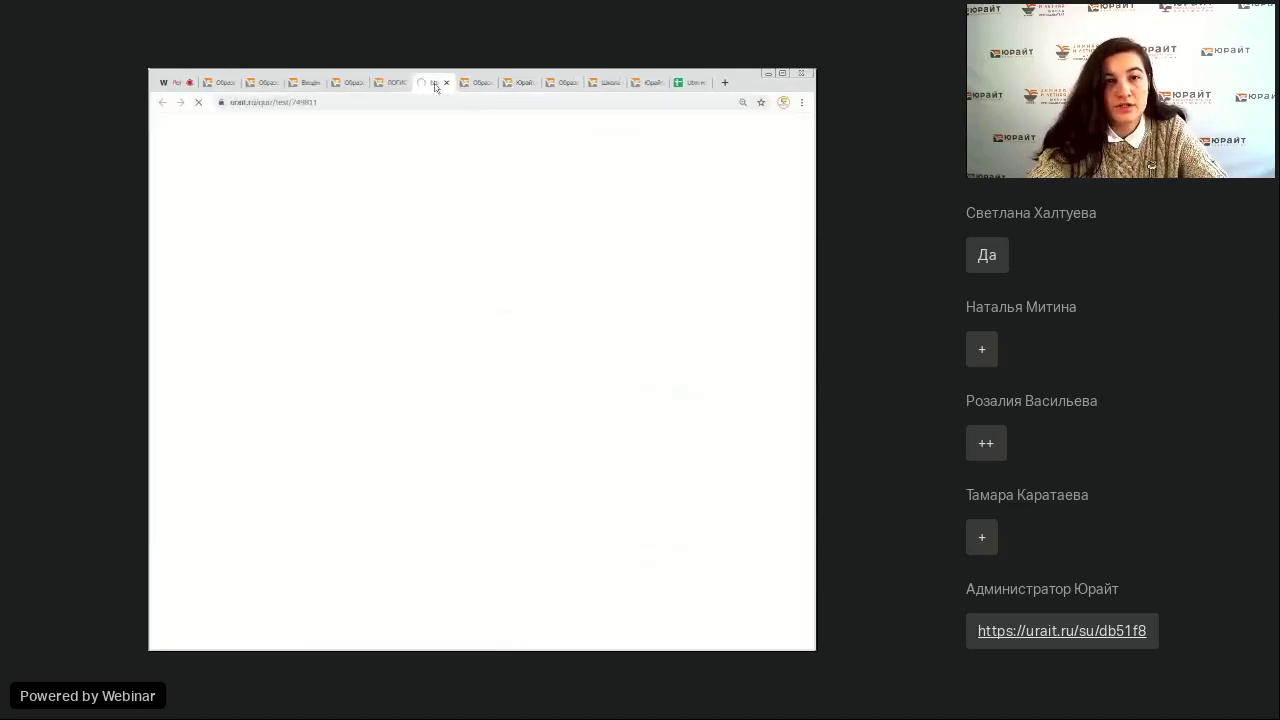
{"action": "scroll", "coordinate": [368, 410], "scroll_direction": "down", "scroll_amount": 3}
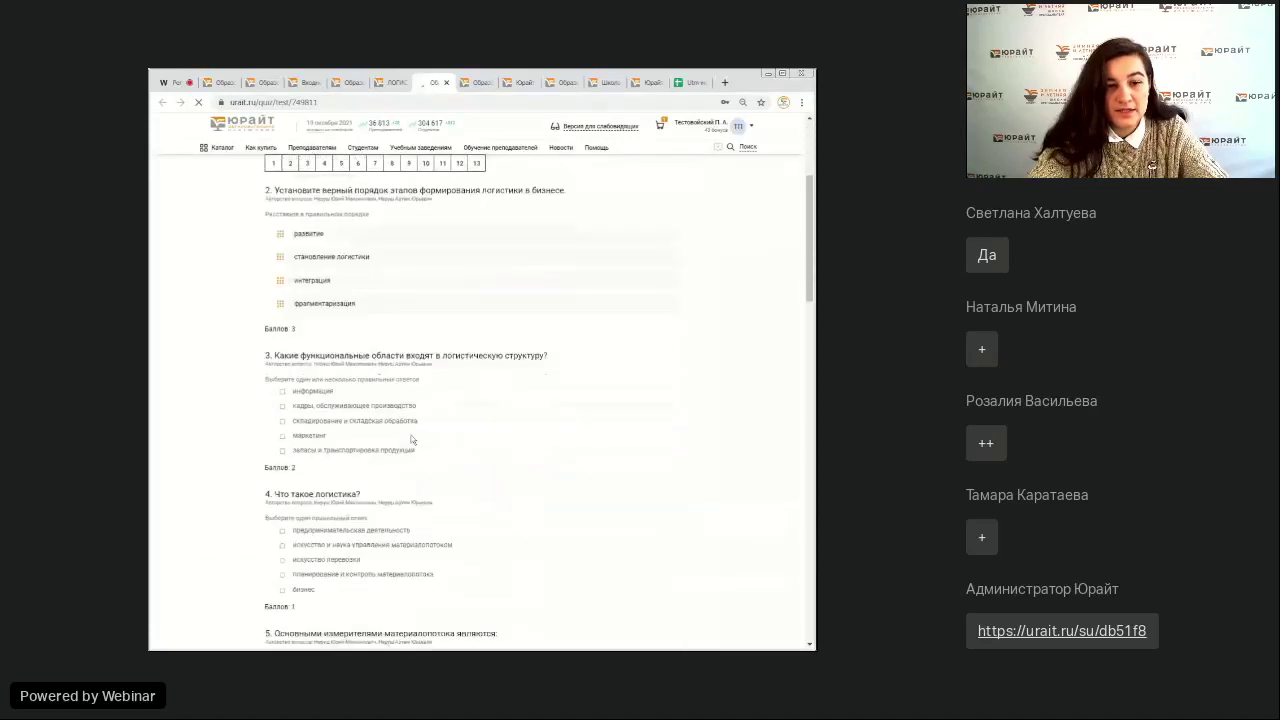
{"action": "scroll", "coordinate": [316, 404], "scroll_direction": "down", "scroll_amount": 5}
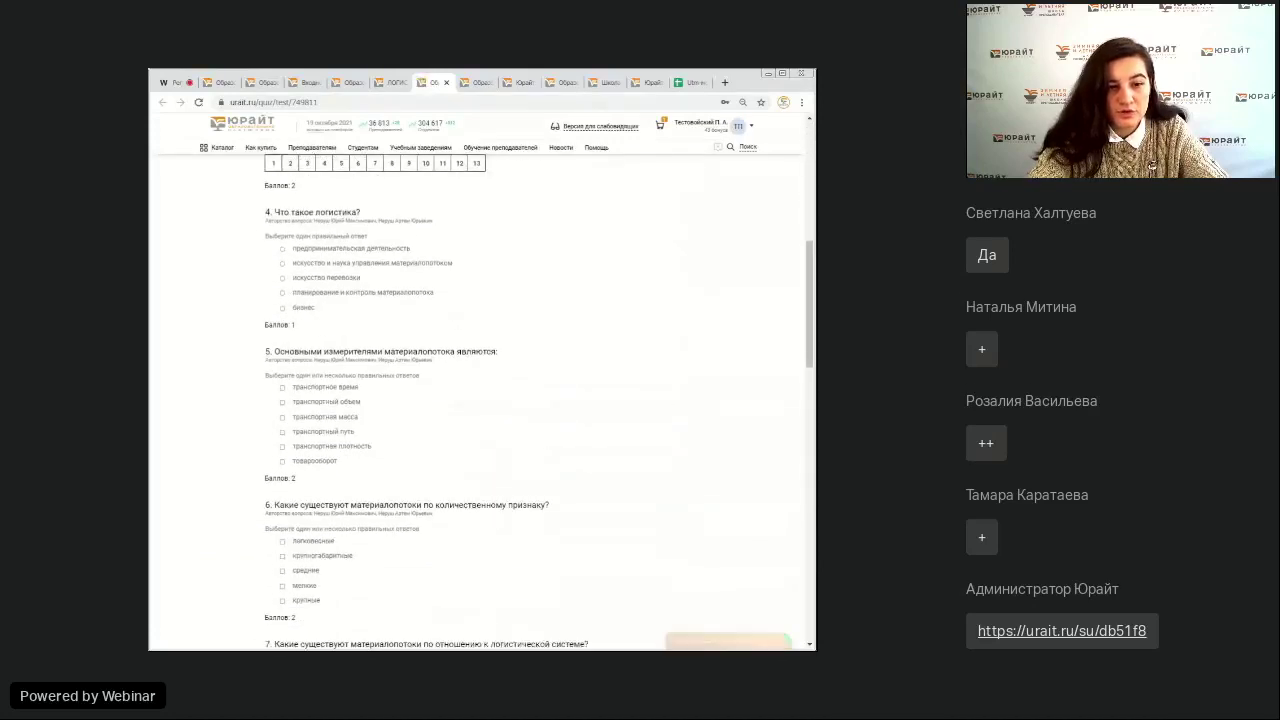
- Look back over the first questions of the open test, close it and return to the «Логистика» textbook
{"action": "scroll", "coordinate": [371, 469], "scroll_direction": "up", "scroll_amount": 5}
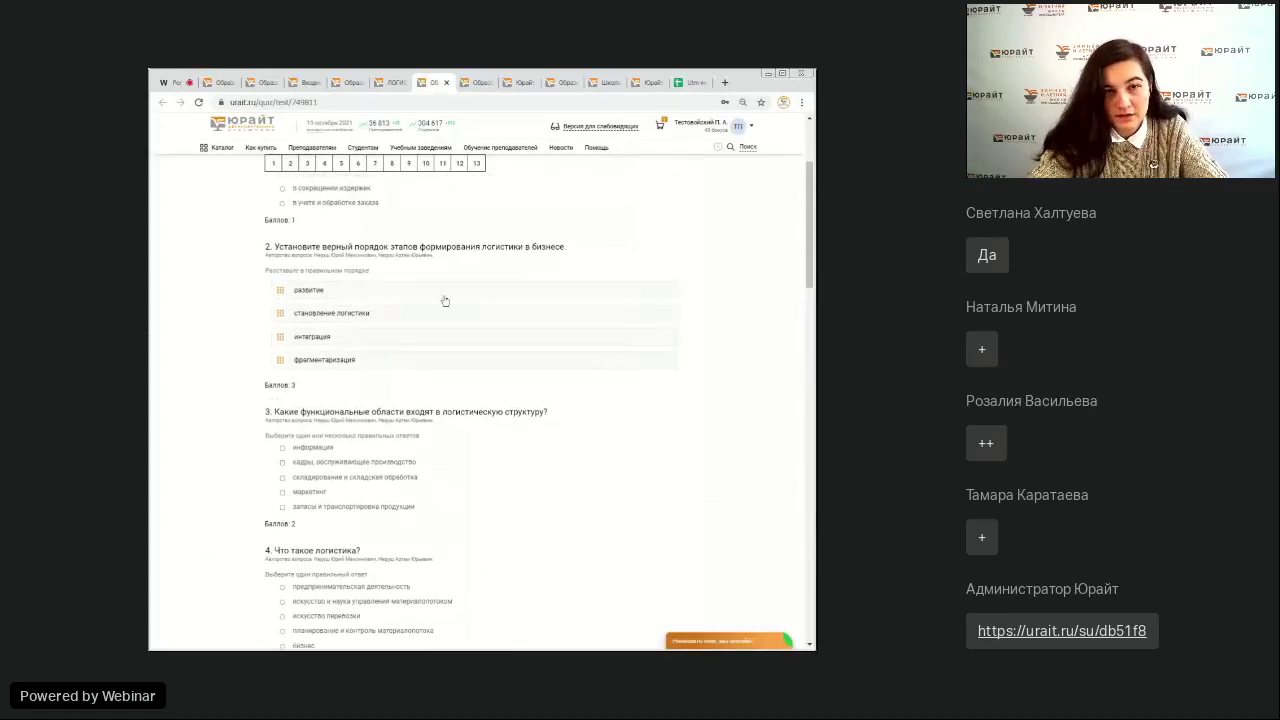
{"action": "scroll", "coordinate": [390, 261], "scroll_direction": "up", "scroll_amount": 3}
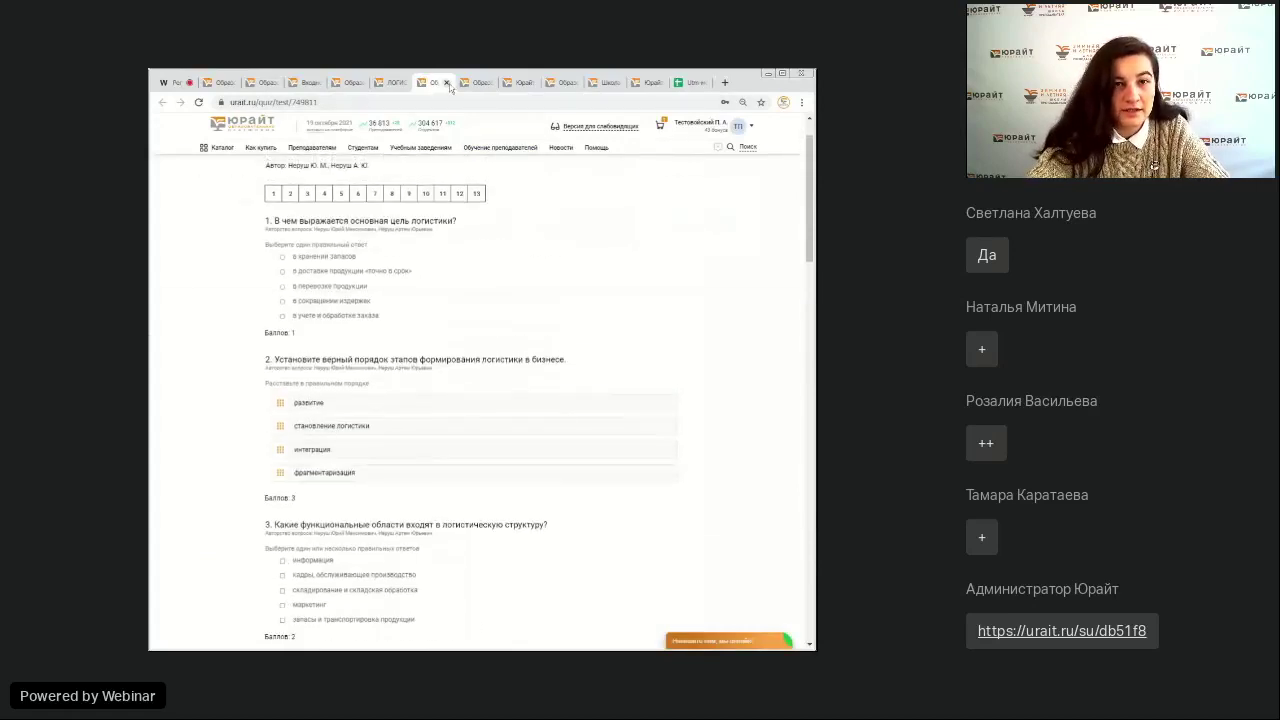
{"action": "left_click", "coordinate": [374, 82]}
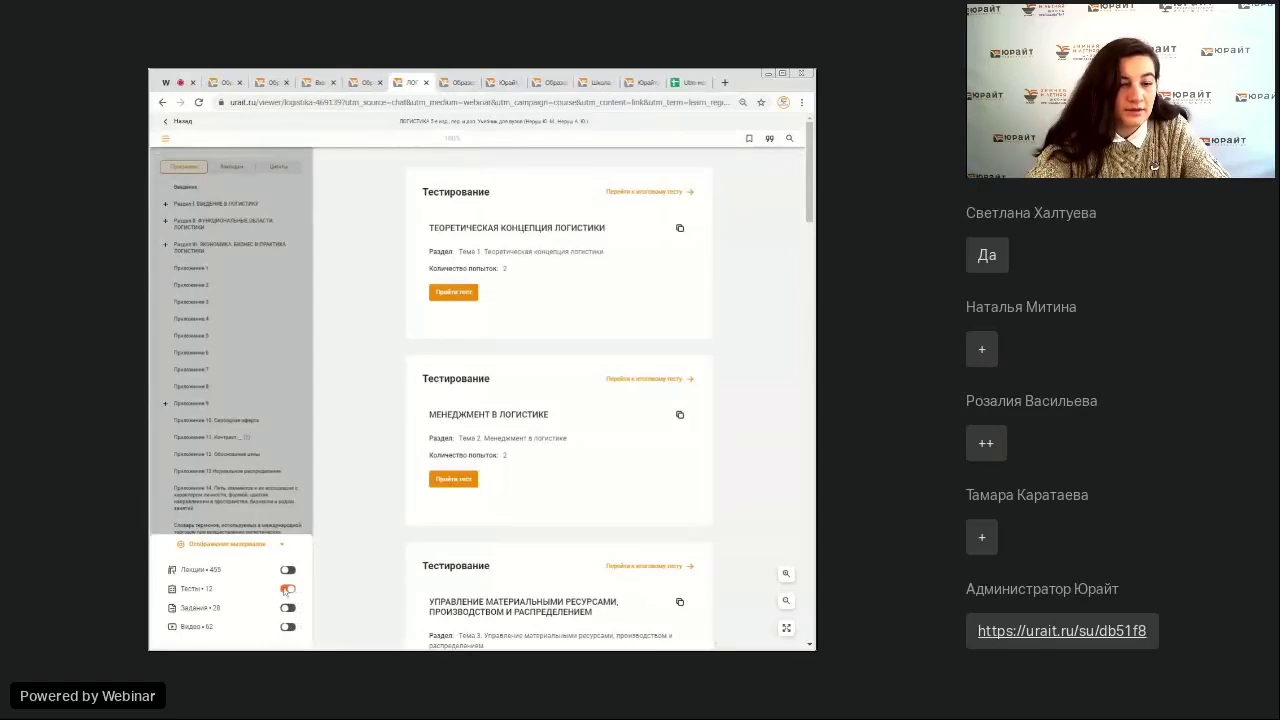
- Hide the tests, display only the textbook's tasks and look through the tasks on «Теоретическая концепция логистики»
{"action": "left_click", "coordinate": [291, 590]}
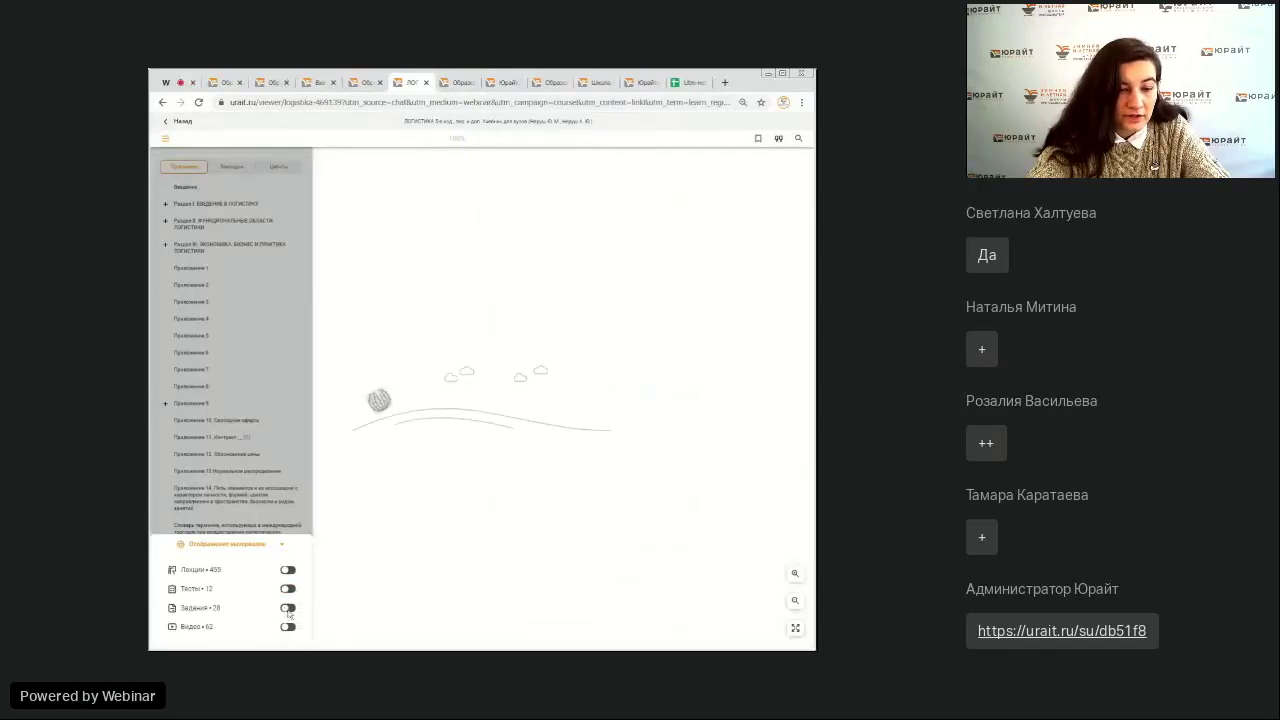
{"action": "left_click", "coordinate": [288, 608]}
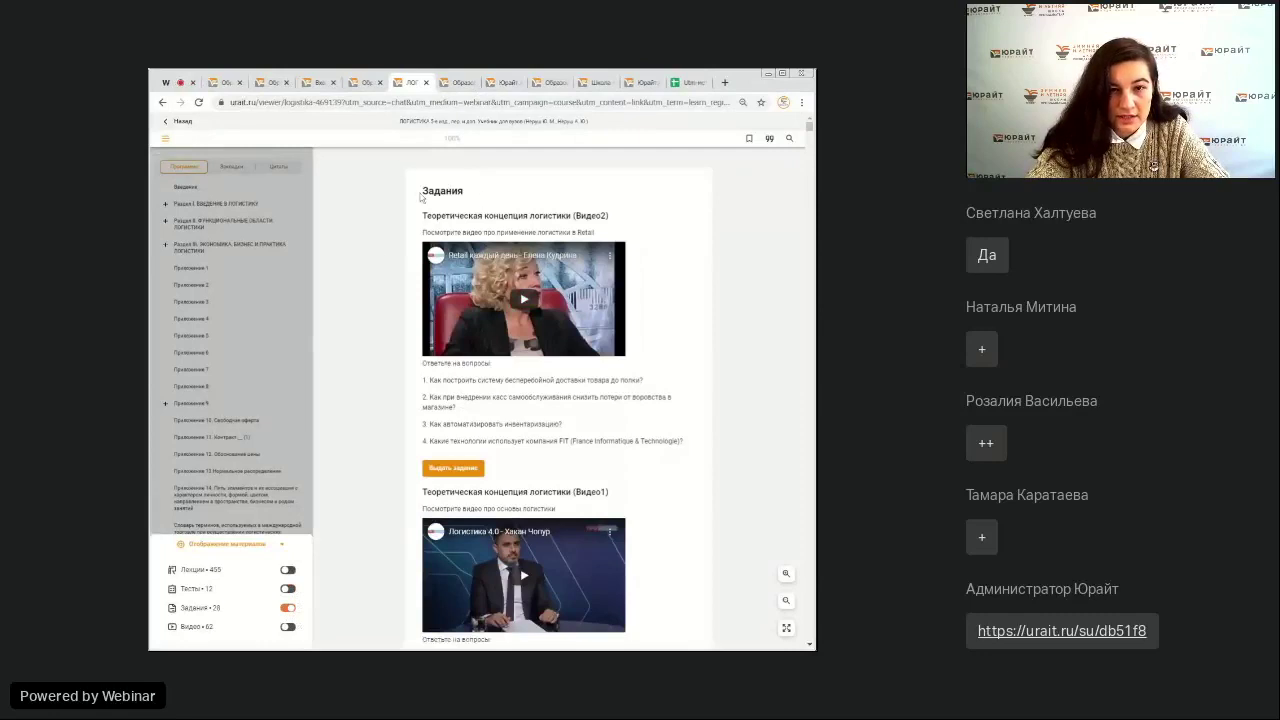
{"action": "scroll", "coordinate": [536, 480], "scroll_direction": "down", "scroll_amount": 3}
{"action": "scroll", "coordinate": [536, 480], "scroll_direction": "down", "scroll_amount": 5}
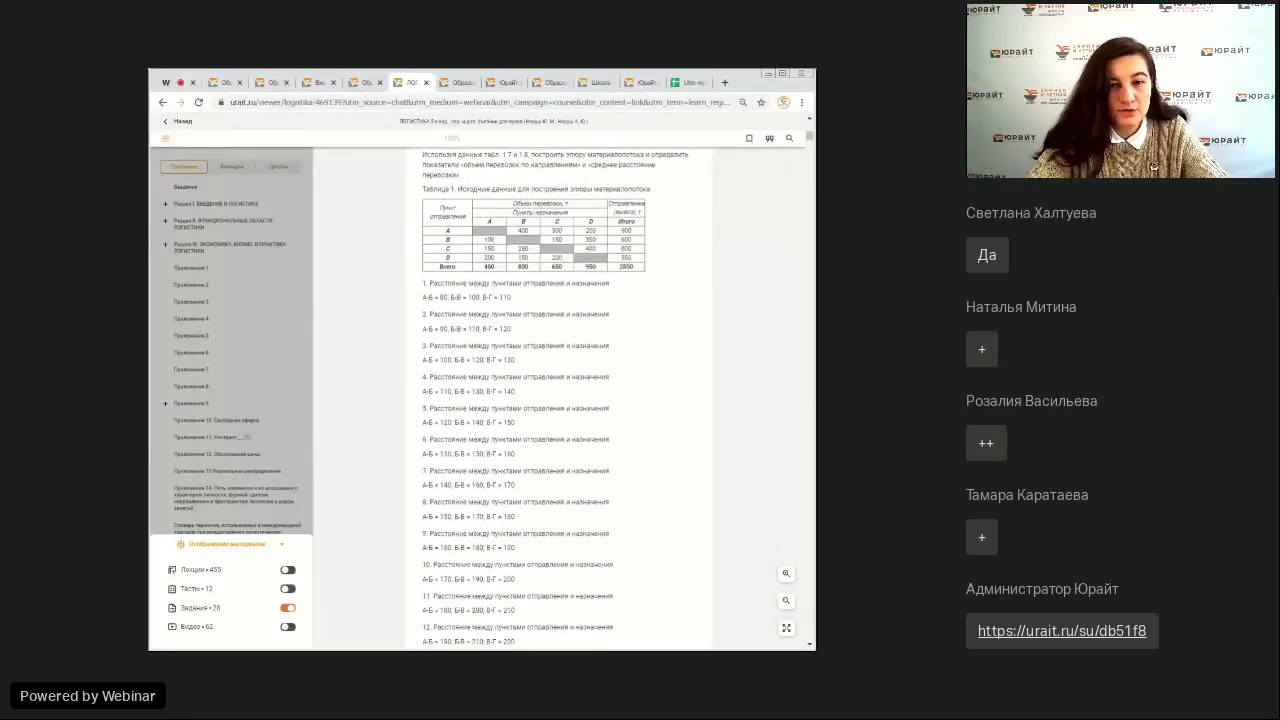
{"action": "scroll", "coordinate": [560, 400], "scroll_direction": "down", "scroll_amount": 15}
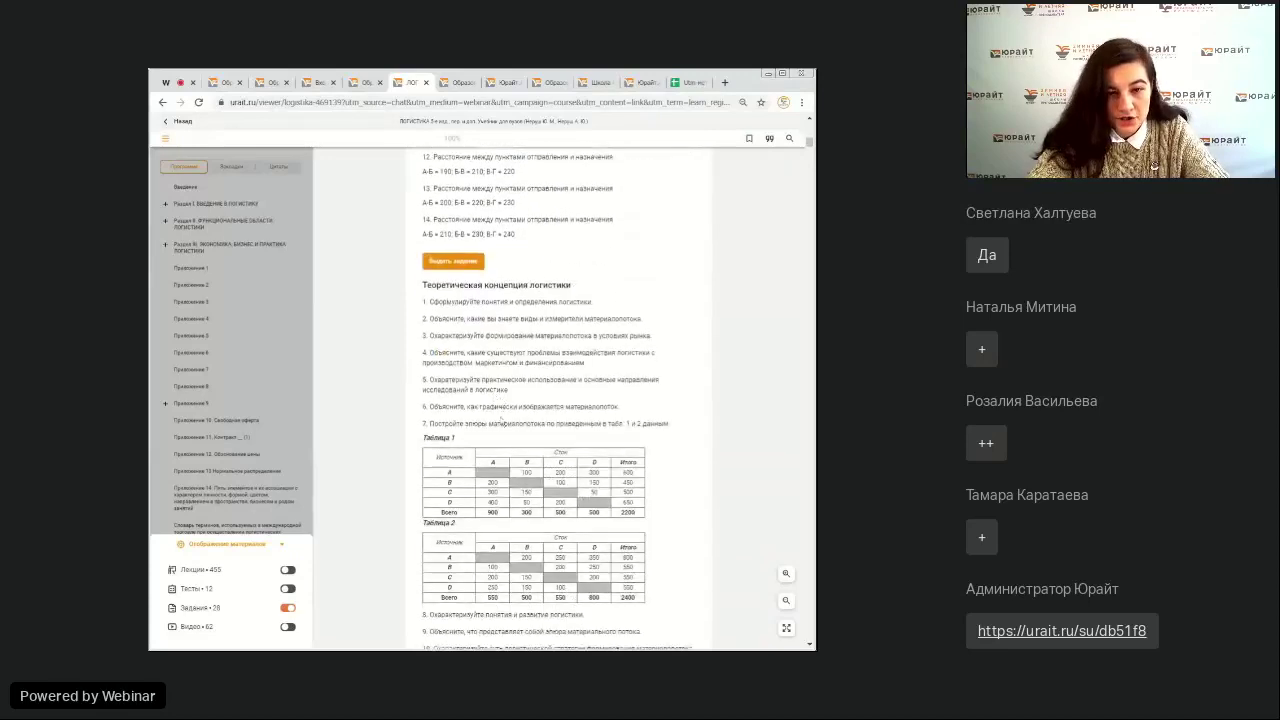
{"action": "scroll", "coordinate": [560, 400], "scroll_direction": "down", "scroll_amount": 5}
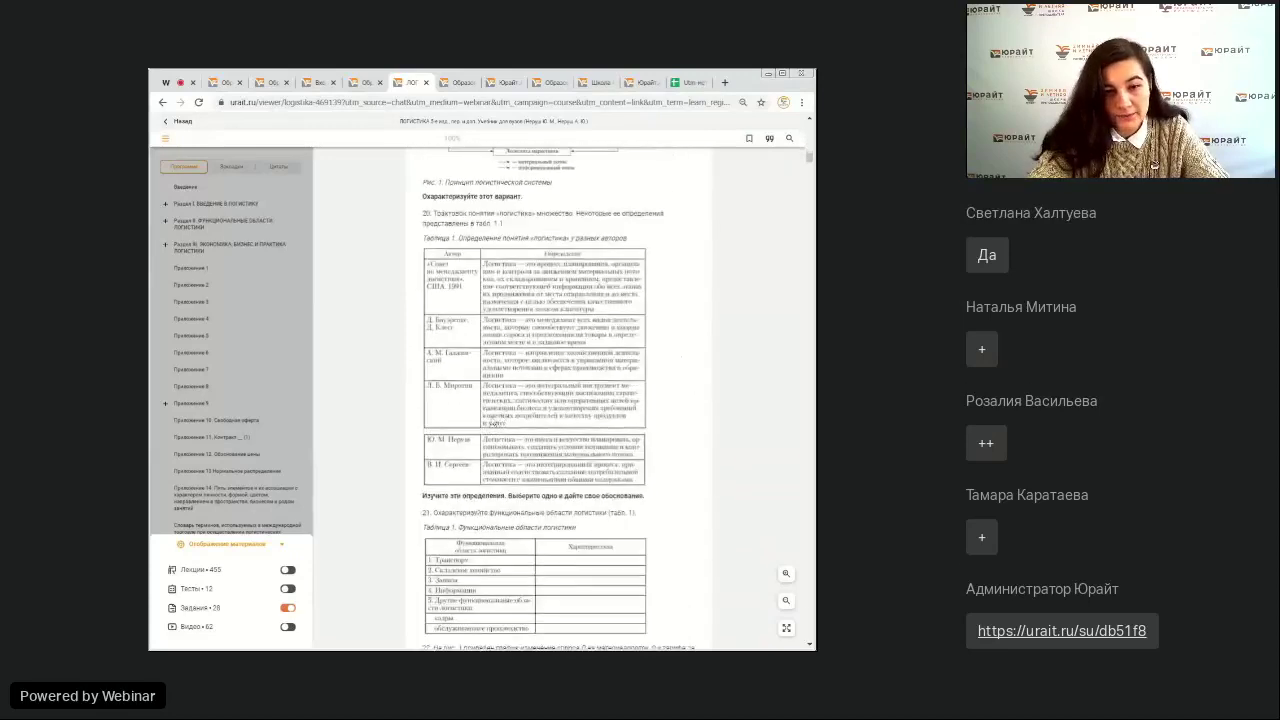
- Hide the tasks, display only the textbook's videos and look through the first video materials
{"action": "left_click", "coordinate": [288, 626]}
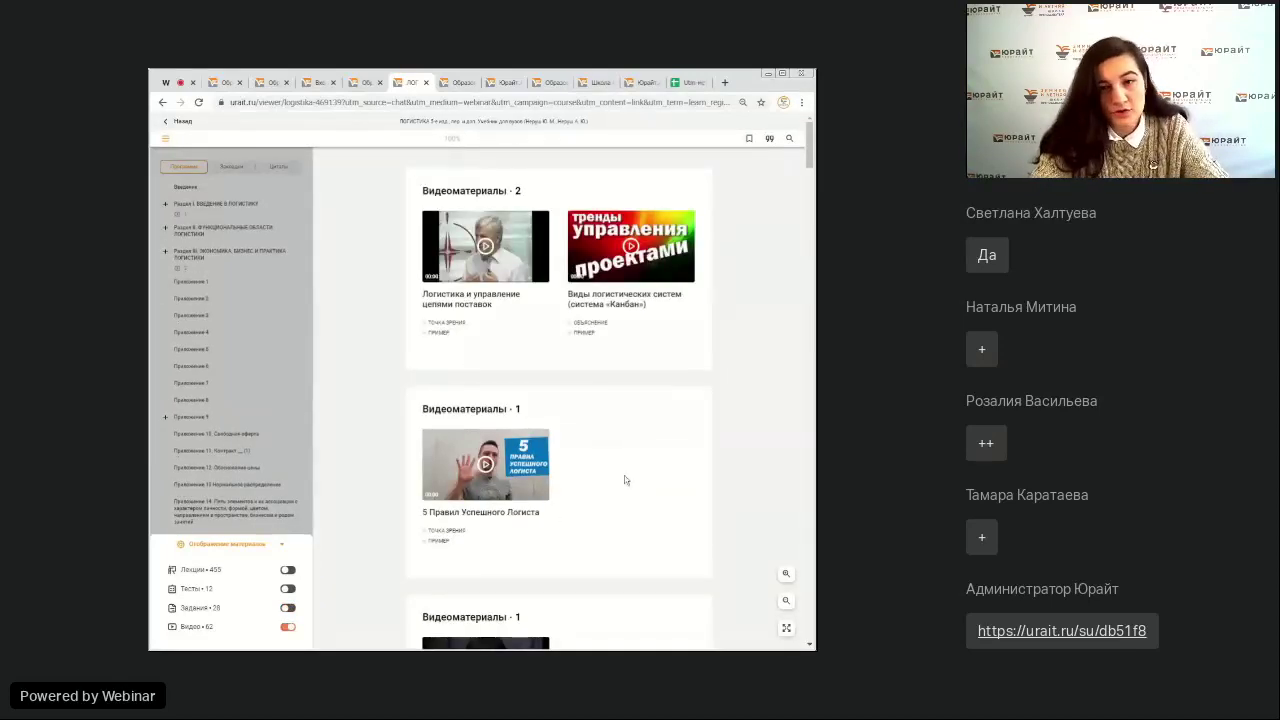
{"action": "scroll", "coordinate": [600, 461], "scroll_direction": "down", "scroll_amount": 10}
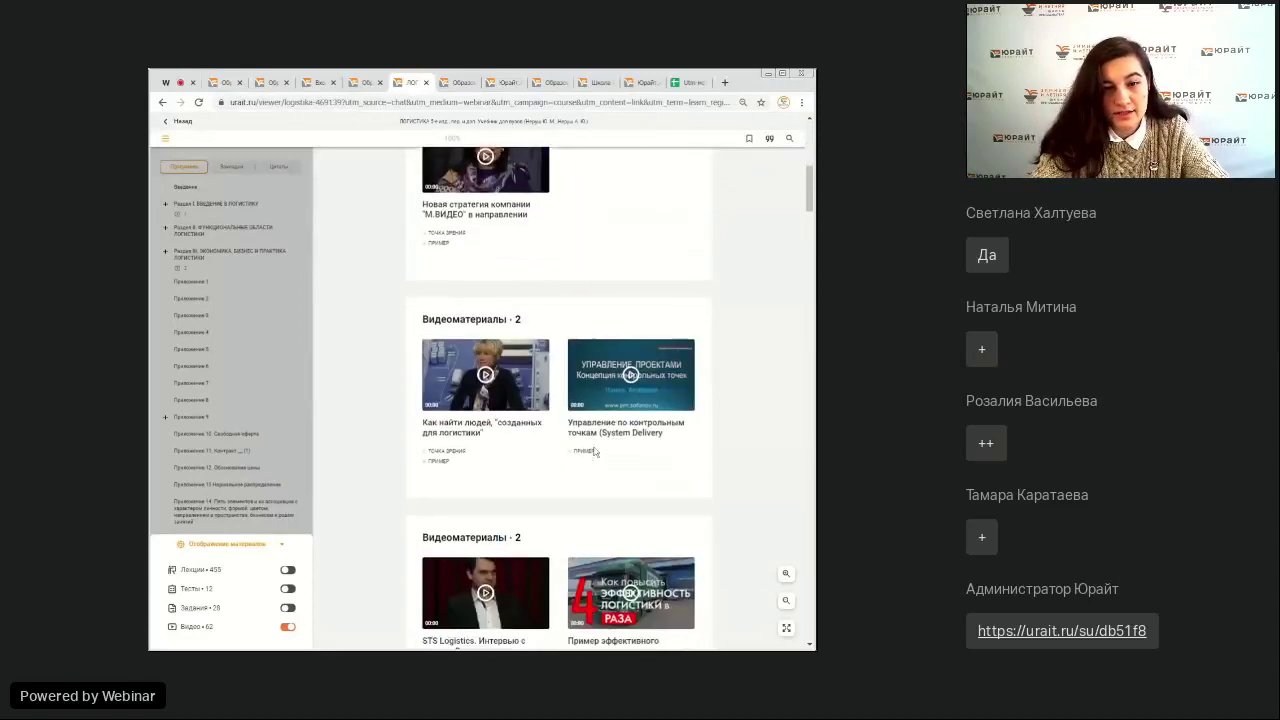
{"action": "scroll", "coordinate": [500, 400], "scroll_direction": "up", "scroll_amount": 10}
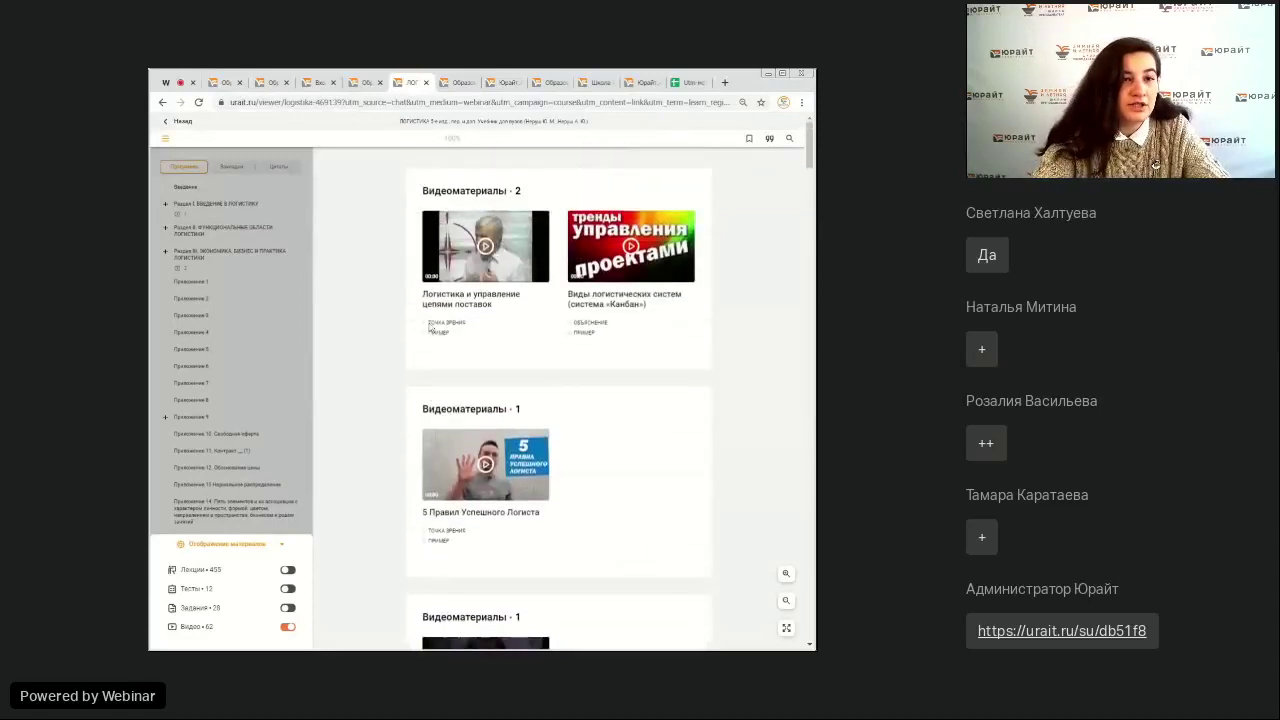
- Expand Раздел II in the table of contents and turn on lectures, tests and tasks alongside the videos
{"action": "left_click", "coordinate": [283, 548]}
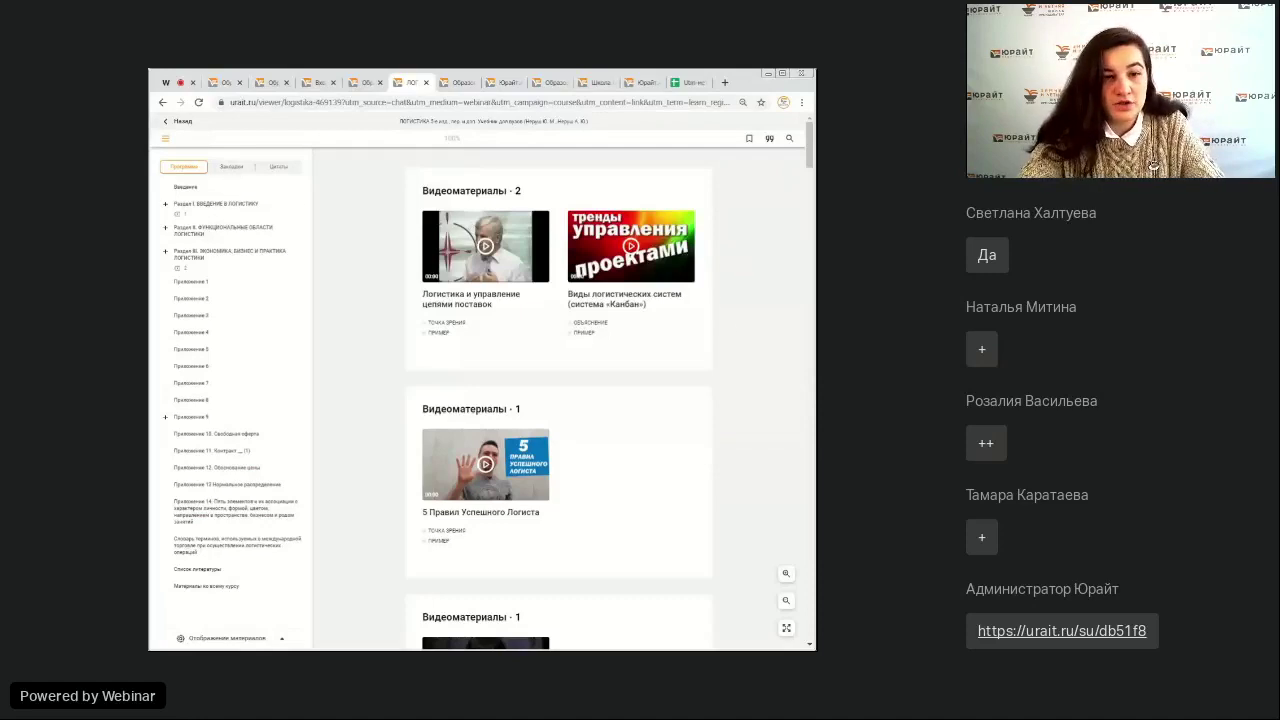
{"action": "left_click", "coordinate": [165, 230]}
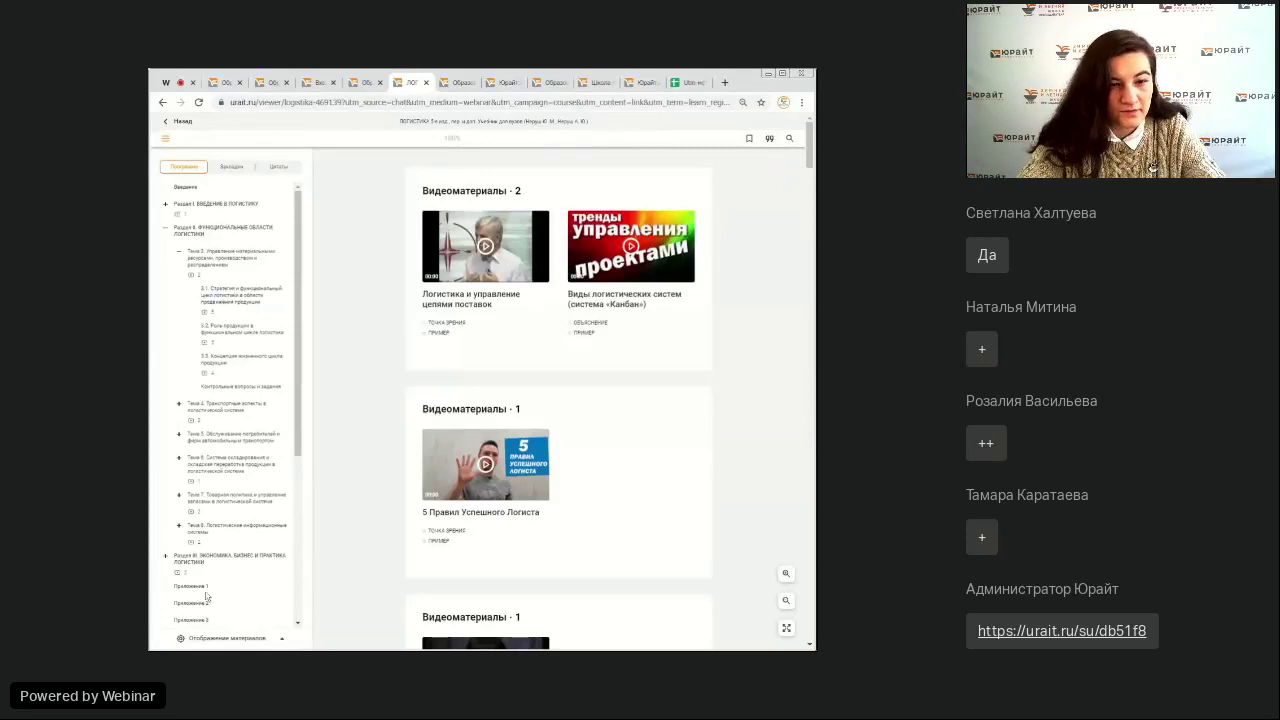
{"action": "left_click", "coordinate": [282, 640]}
{"action": "left_click", "coordinate": [287, 570]}
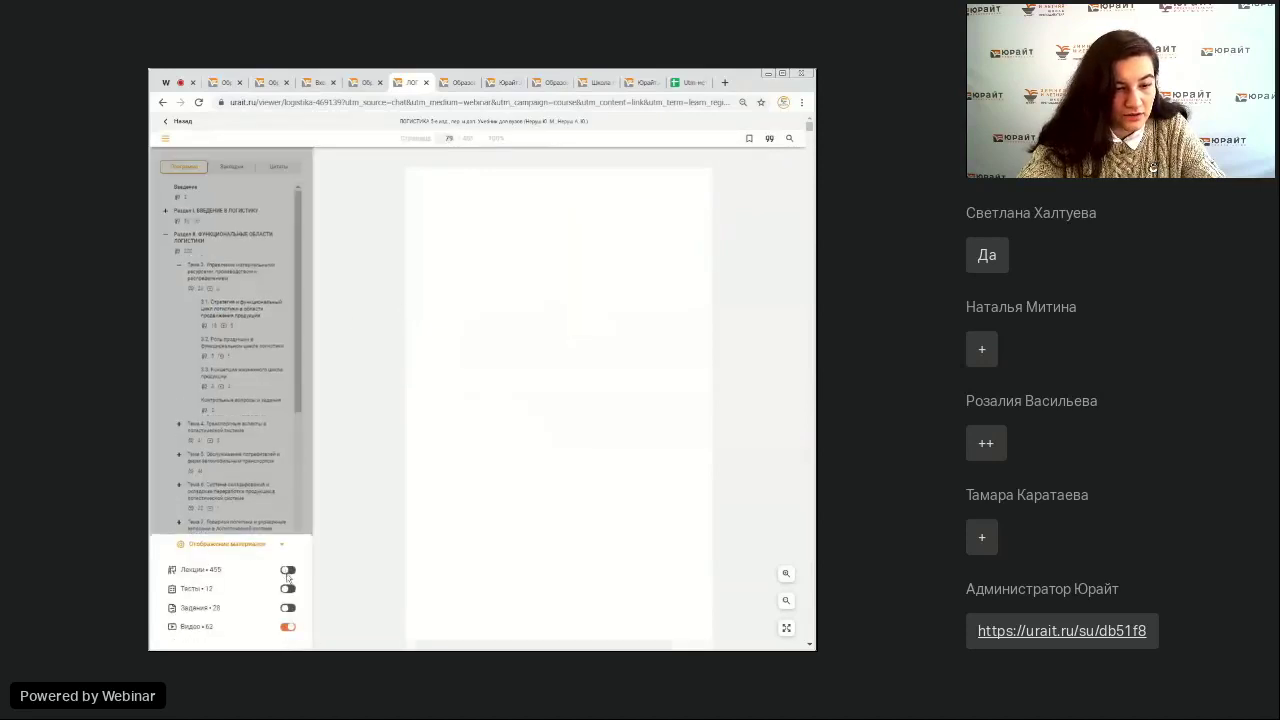
{"action": "left_click", "coordinate": [288, 588]}
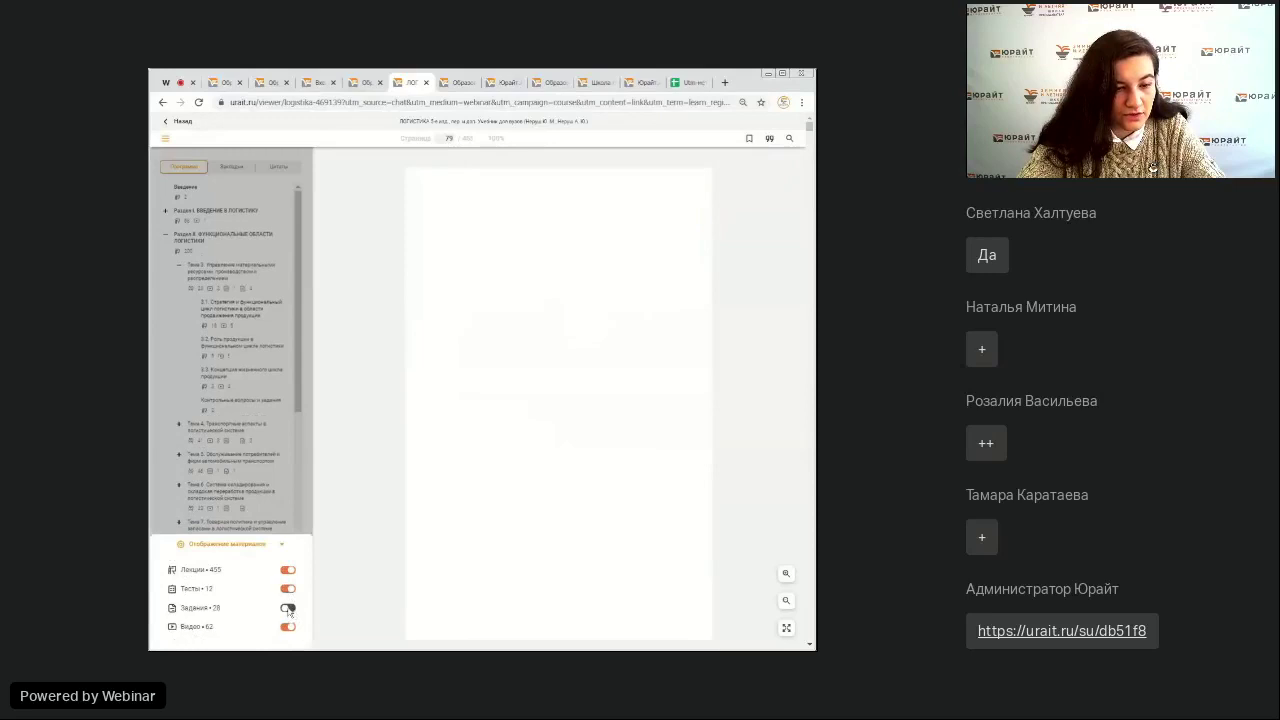
{"action": "left_click", "coordinate": [288, 608]}
{"action": "left_click", "coordinate": [284, 547]}
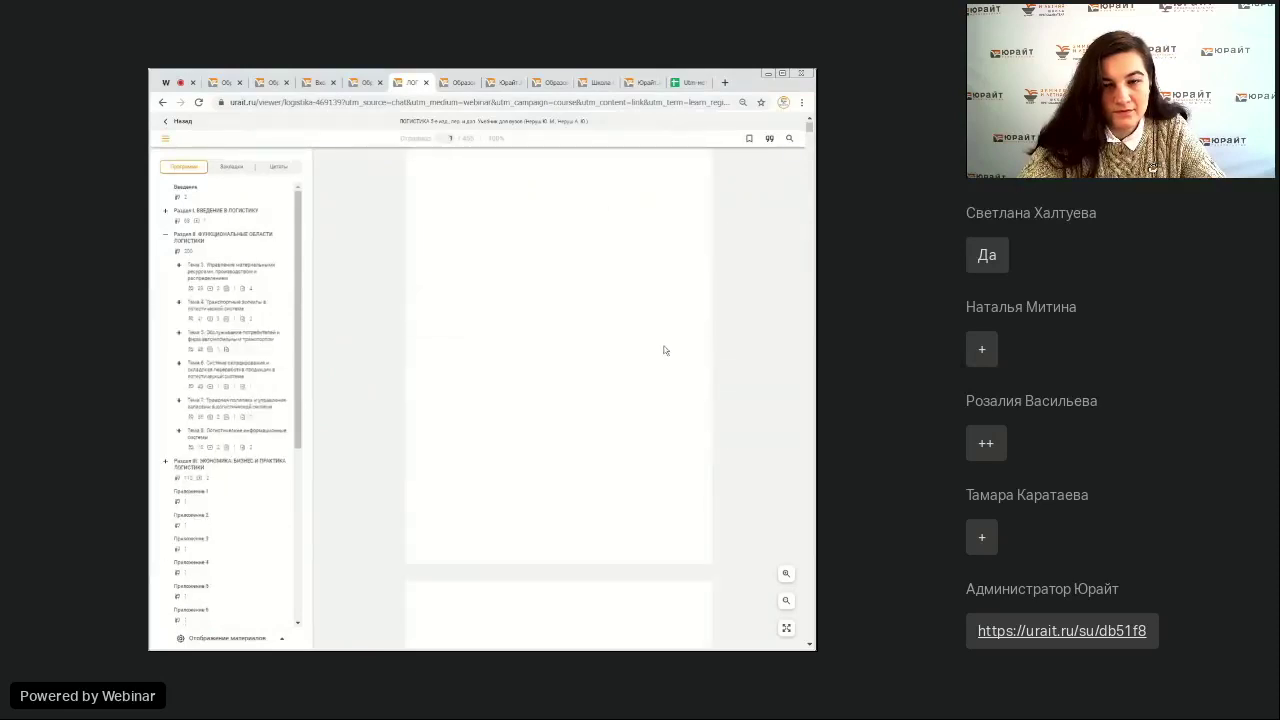
- Go to «Тема 3. Управление материальными ресурсами, производством и распределением» and bookmark its opening page 79
{"action": "scroll", "coordinate": [670, 353], "scroll_direction": "down", "scroll_amount": 2}
{"action": "left_click", "coordinate": [203, 272]}
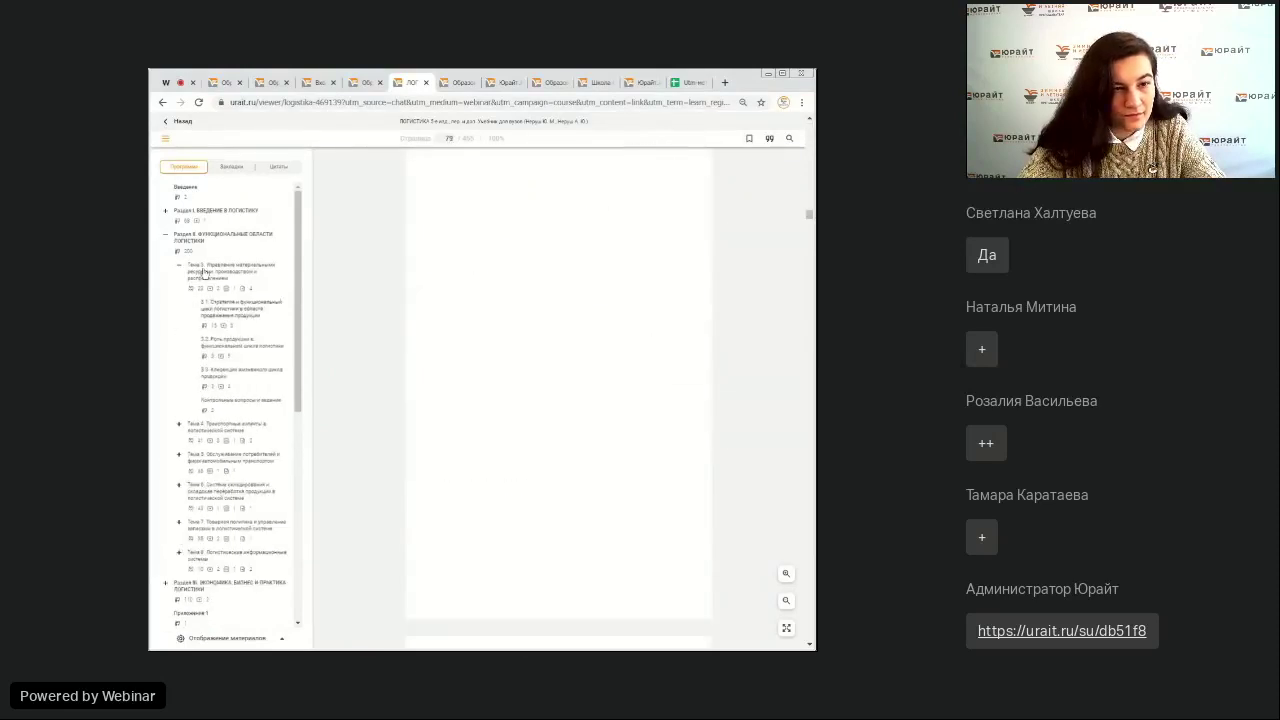
{"action": "scroll", "coordinate": [611, 369], "scroll_direction": "down", "scroll_amount": 2}
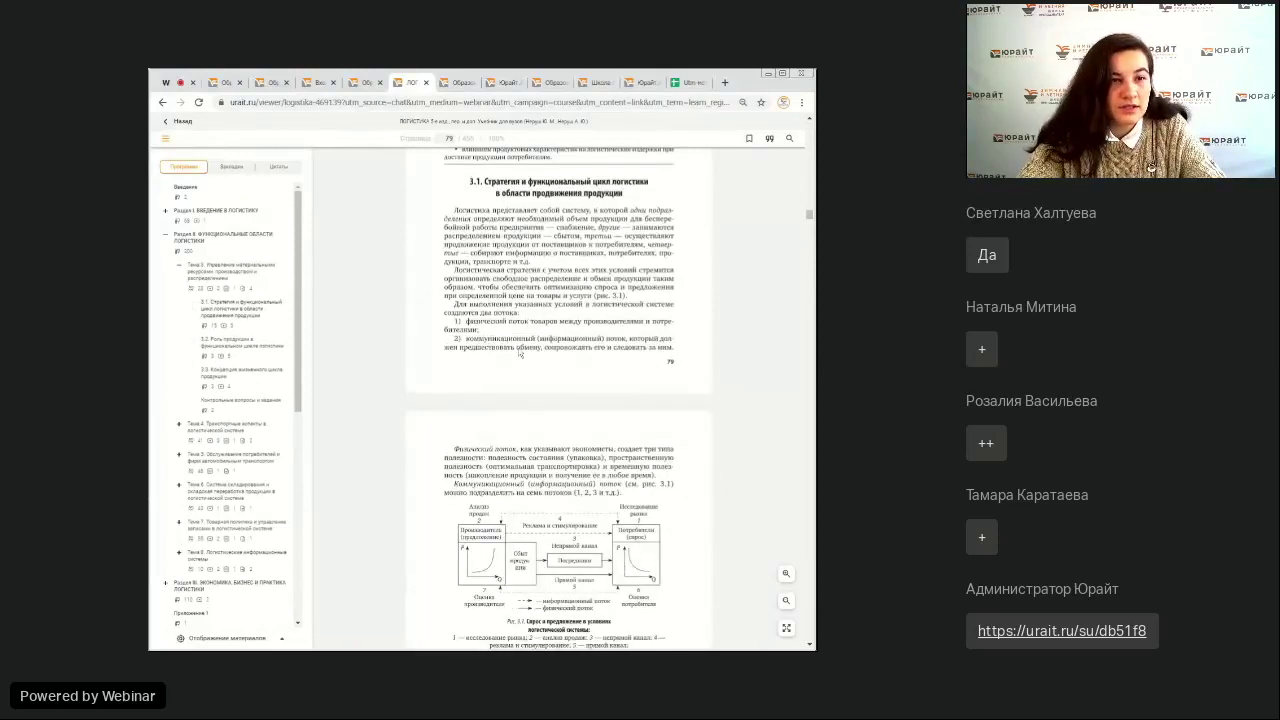
{"action": "scroll", "coordinate": [770, 245], "scroll_direction": "up", "scroll_amount": 2}
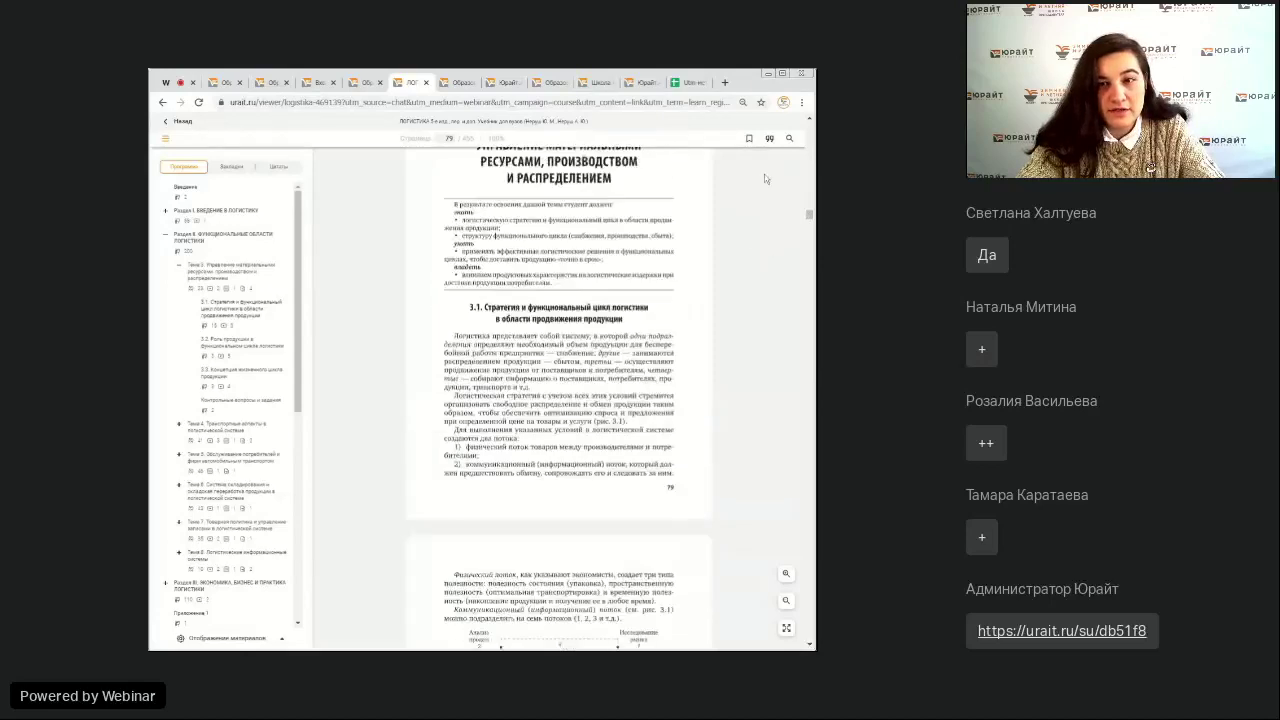
{"action": "left_click", "coordinate": [749, 140]}
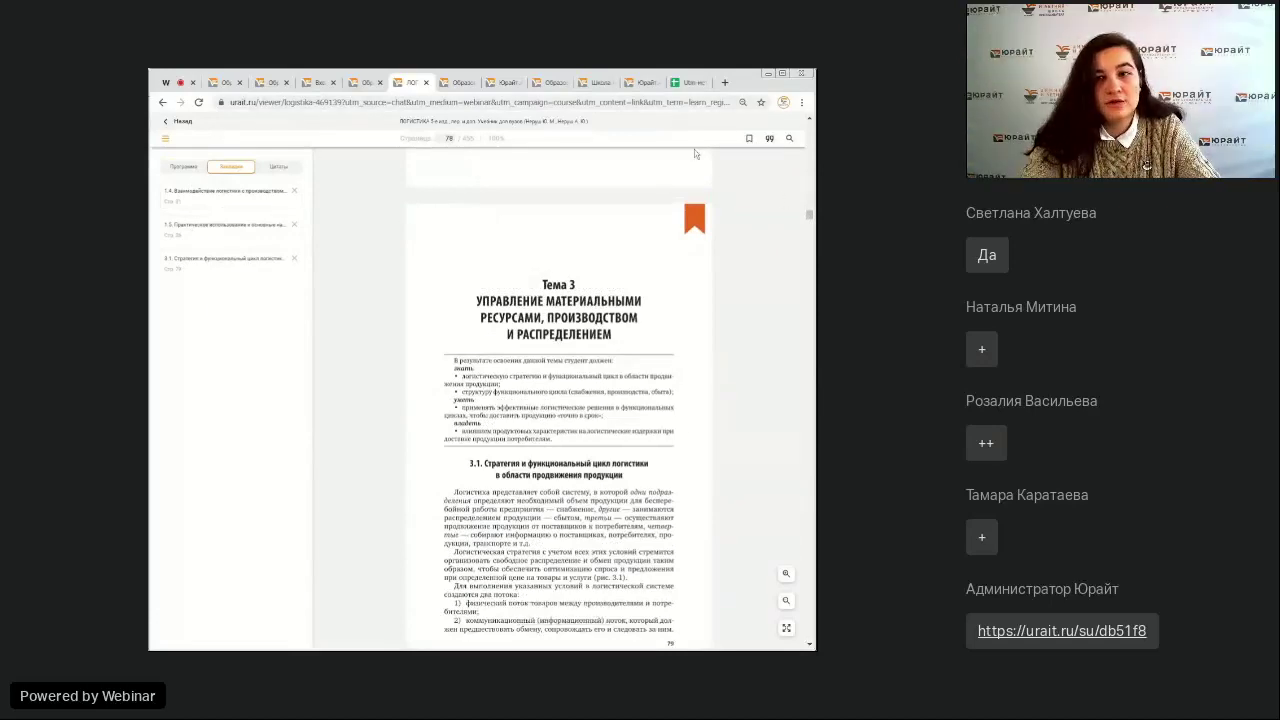
- Create a quote from the first paragraph of section 3.1 on page 79
{"action": "scroll", "coordinate": [620, 408], "scroll_direction": "down", "scroll_amount": 2}
{"action": "left_click", "coordinate": [769, 138]}
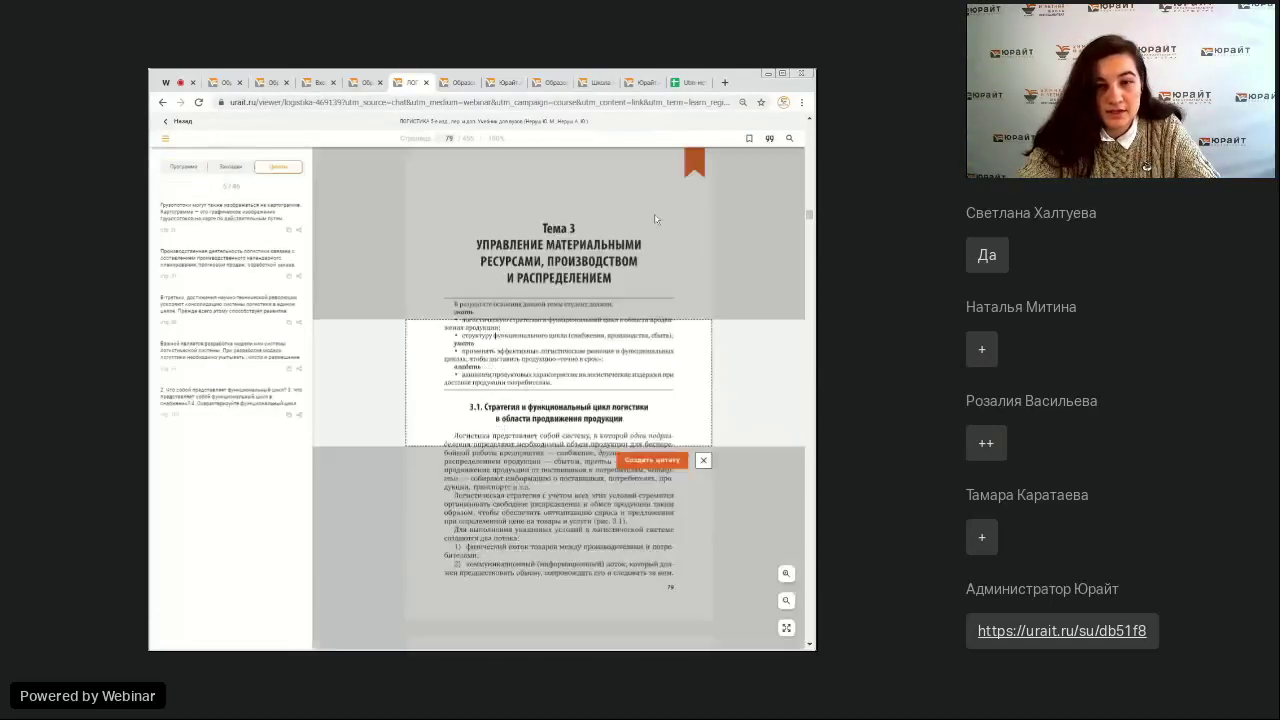
{"action": "mouse_move", "coordinate": [534, 443]}
{"action": "left_mouse_down"}
{"action": "mouse_move", "coordinate": [534, 384]}
{"action": "mouse_move", "coordinate": [535, 455]}
{"action": "mouse_move", "coordinate": [542, 441]}
{"action": "mouse_move", "coordinate": [546, 451]}
{"action": "left_mouse_up"}
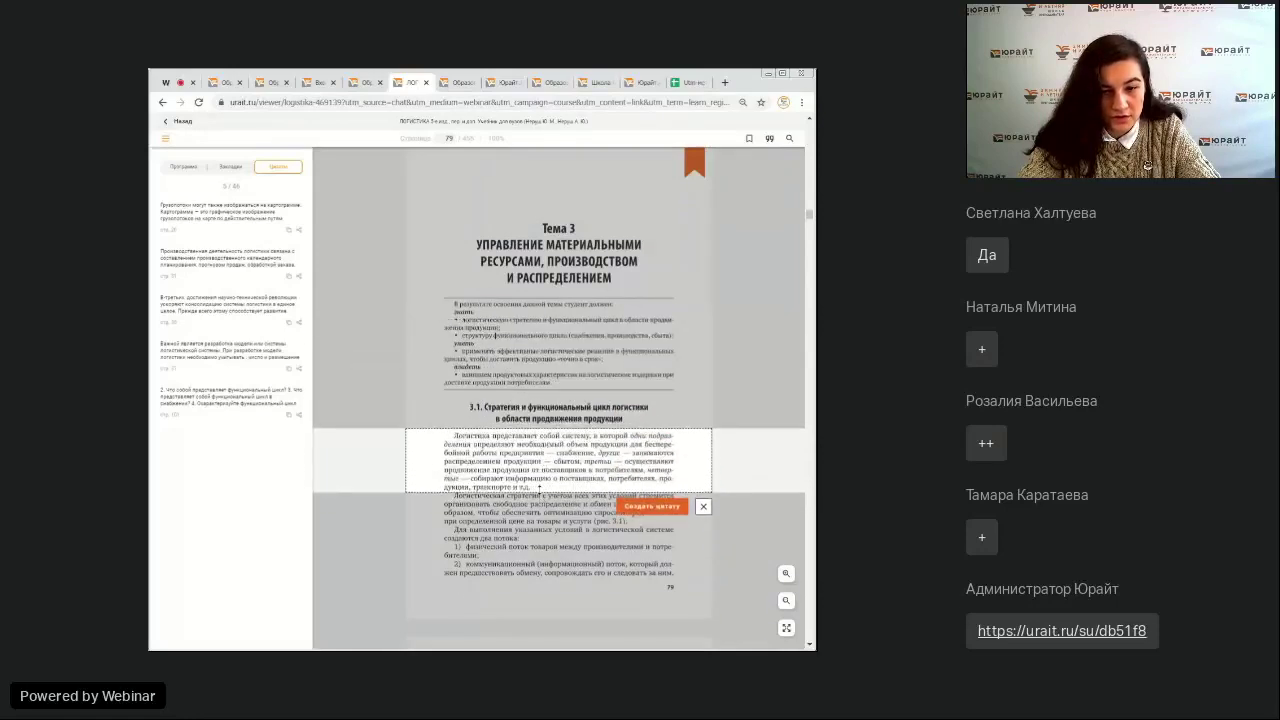
{"action": "left_click", "coordinate": [645, 507]}
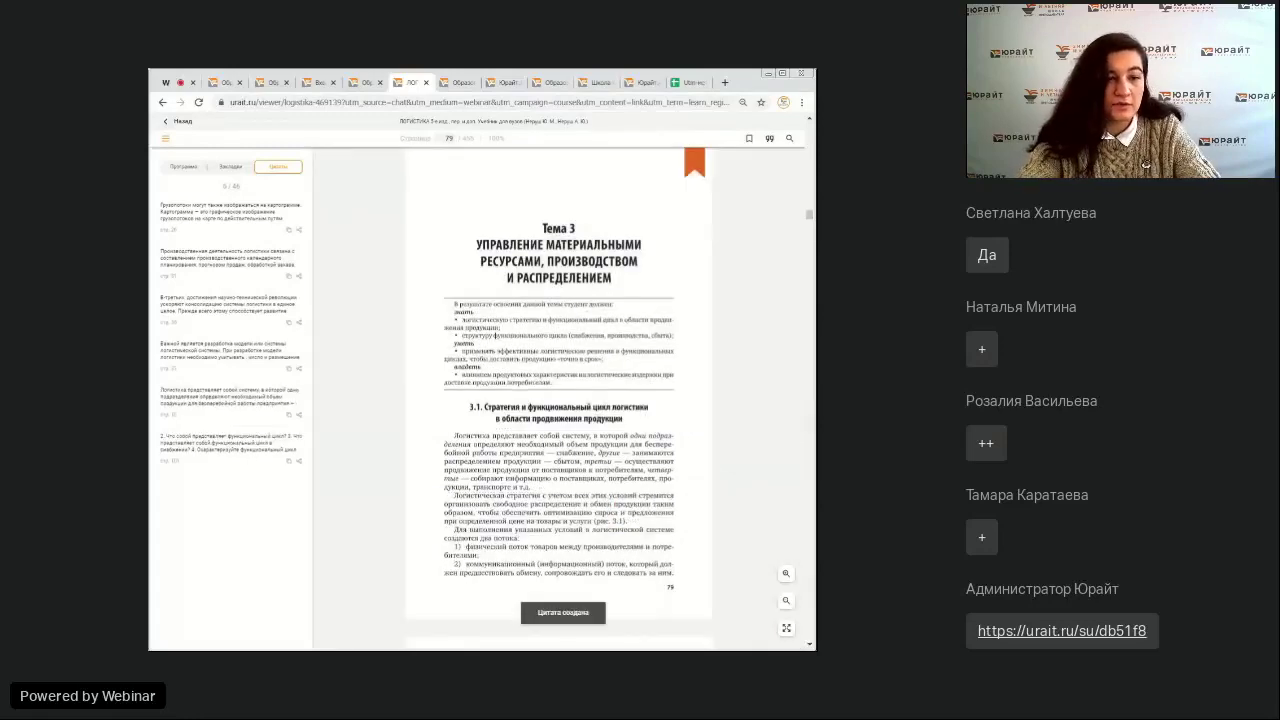
- Copy the newly created quote from the quotes list and switch to the Webinar.ru event page
{"action": "left_click", "coordinate": [289, 417]}
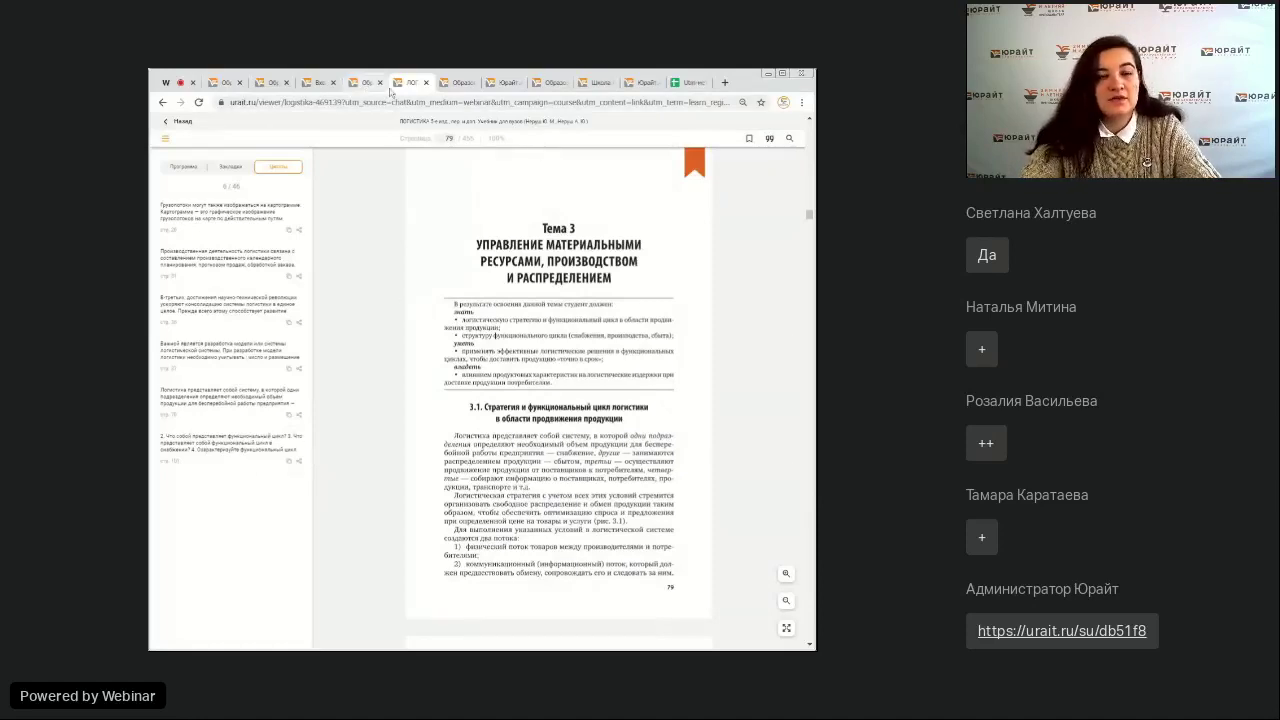
{"action": "left_click", "coordinate": [187, 85]}
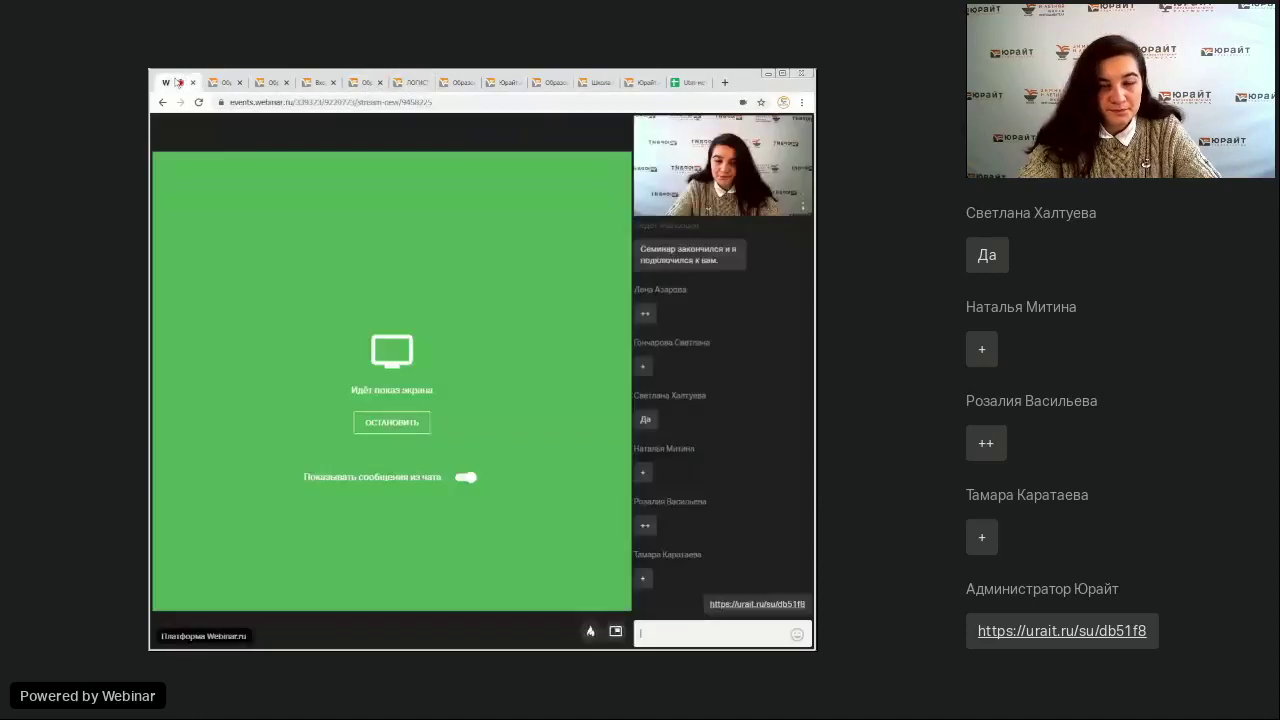